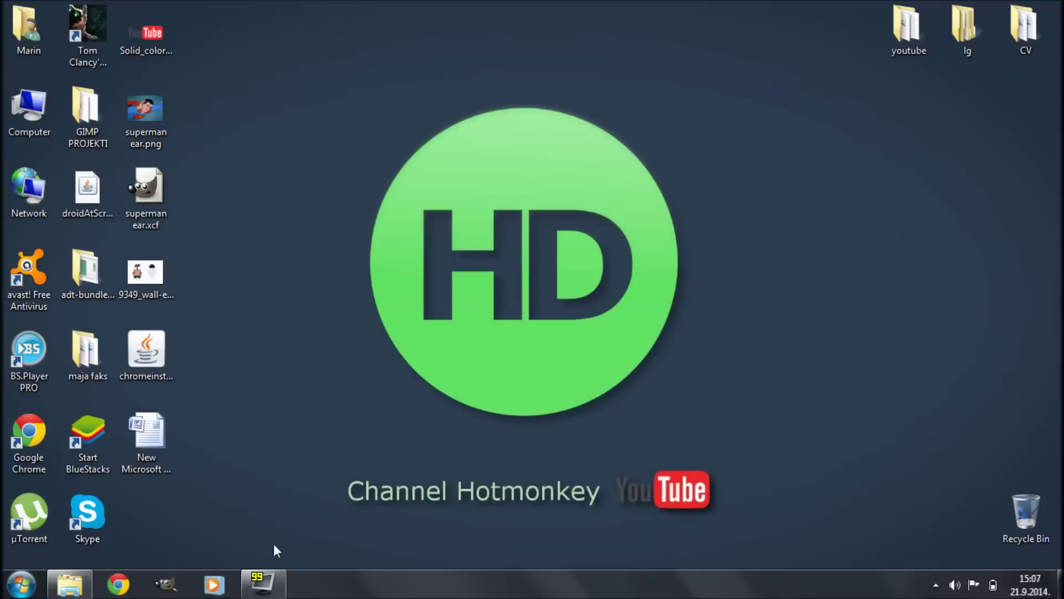
# Open the computer's system properties and launch Device Manager from there.
pyautogui.click(21, 583)
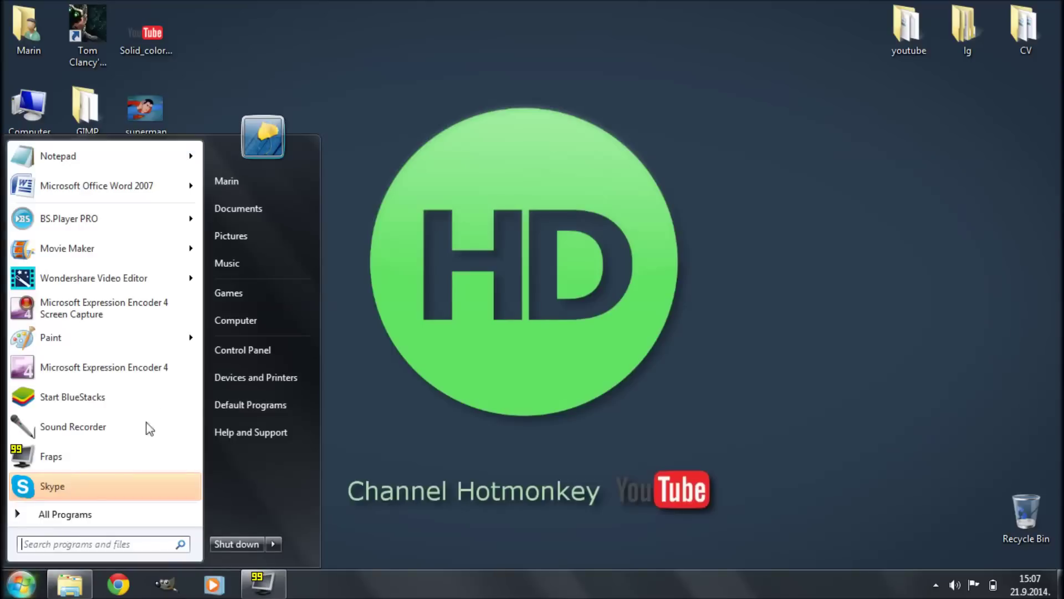
pyautogui.click(260, 320)
pyautogui.rightClick(260, 320)
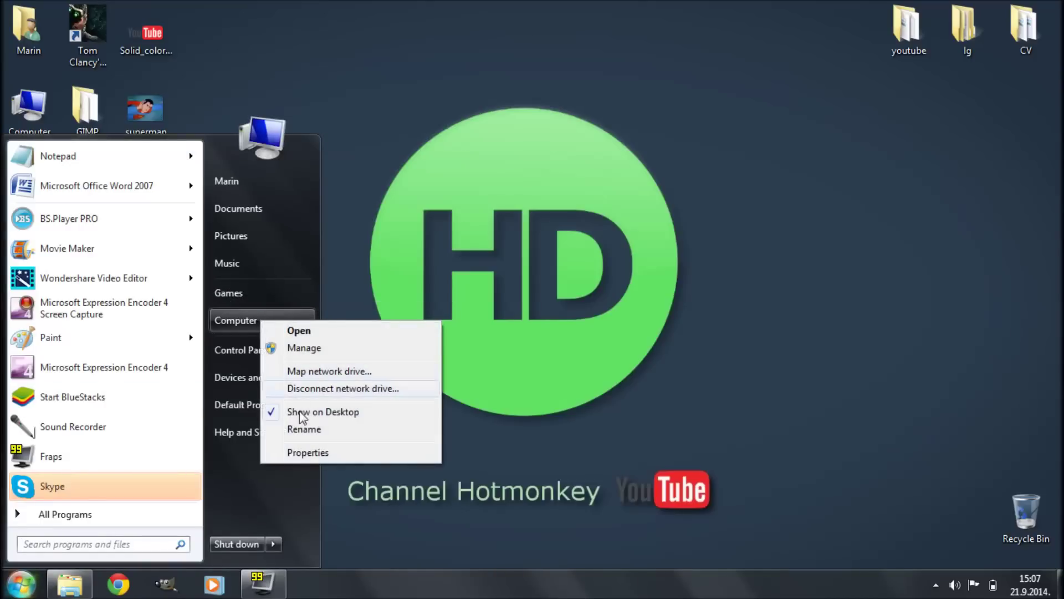
pyautogui.click(305, 452)
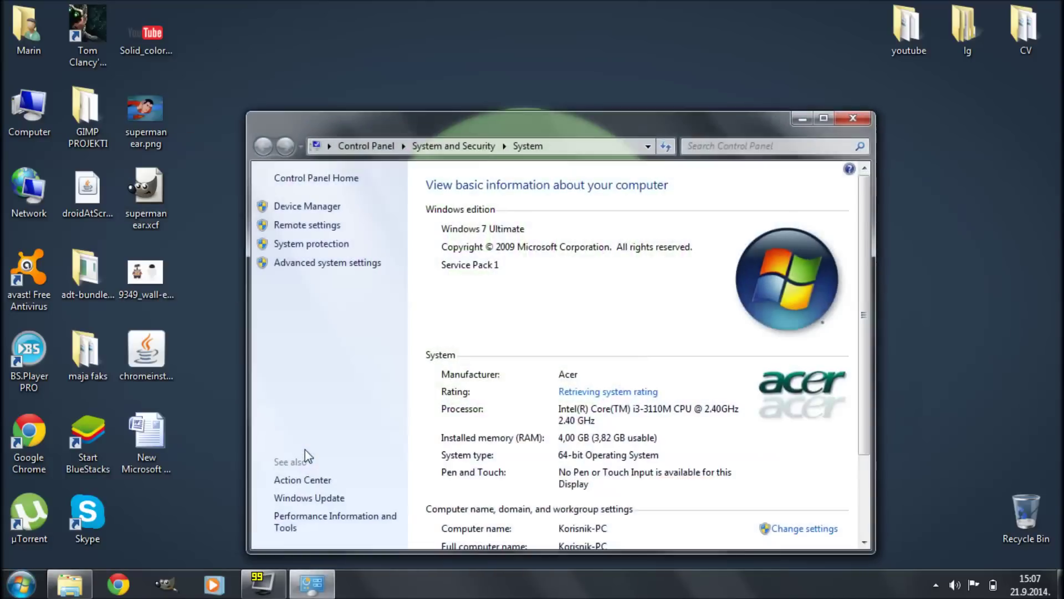
pyautogui.click(322, 206)
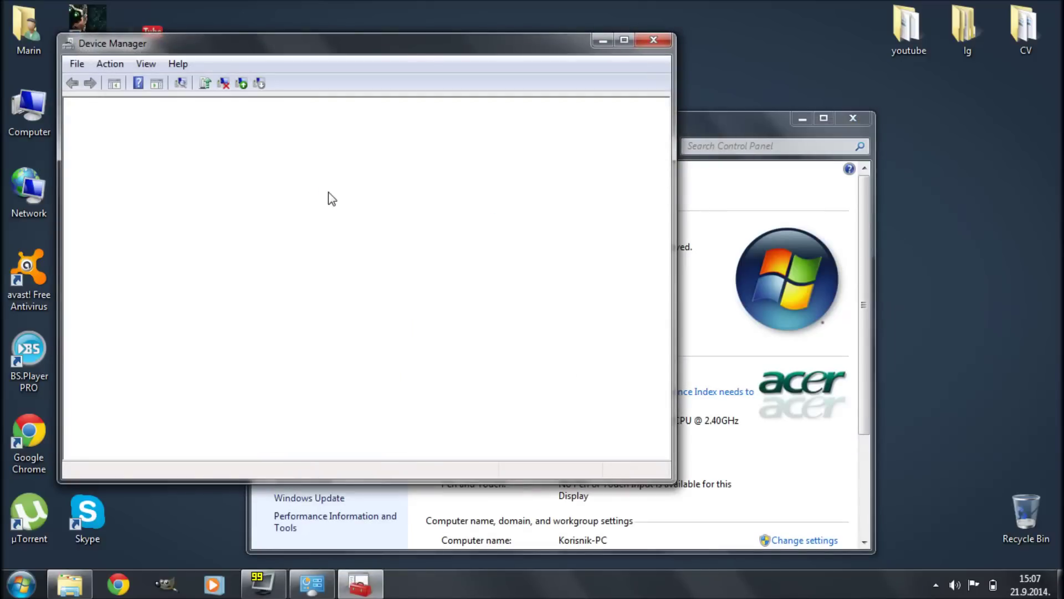
pyautogui.moveTo(343, 53); pyautogui.dragTo(460, 68)
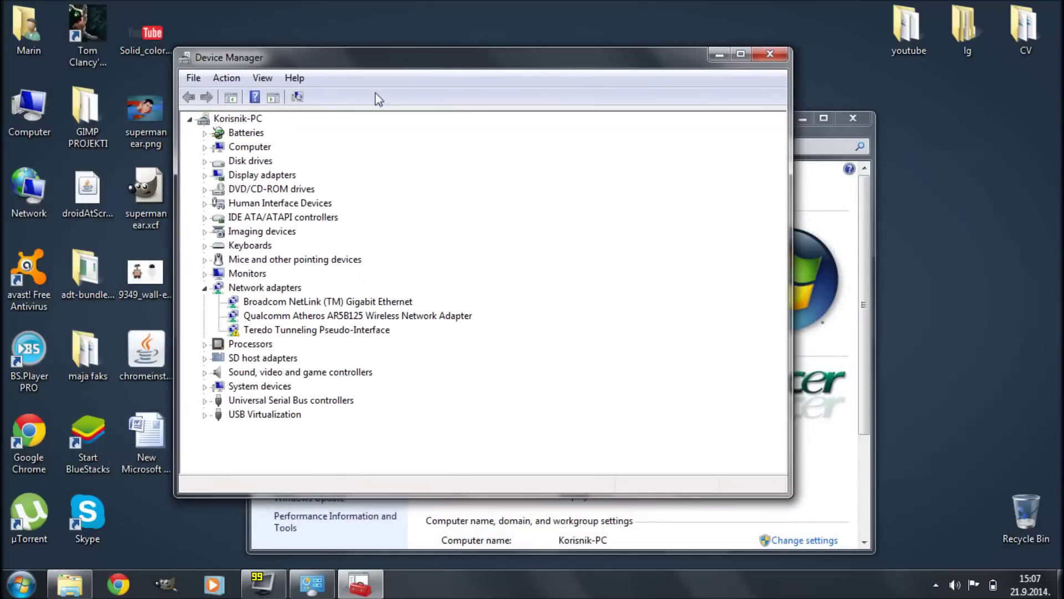
# Check which graphics cards are installed under the display adapters in Device Manager, then minimize it.
pyautogui.click(205, 288)
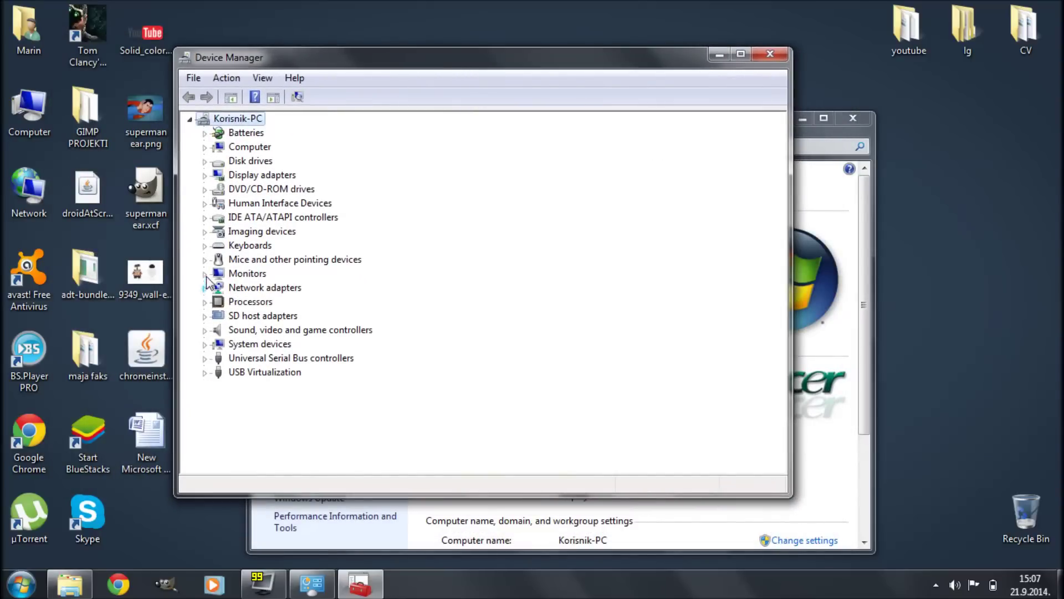
pyautogui.click(206, 175)
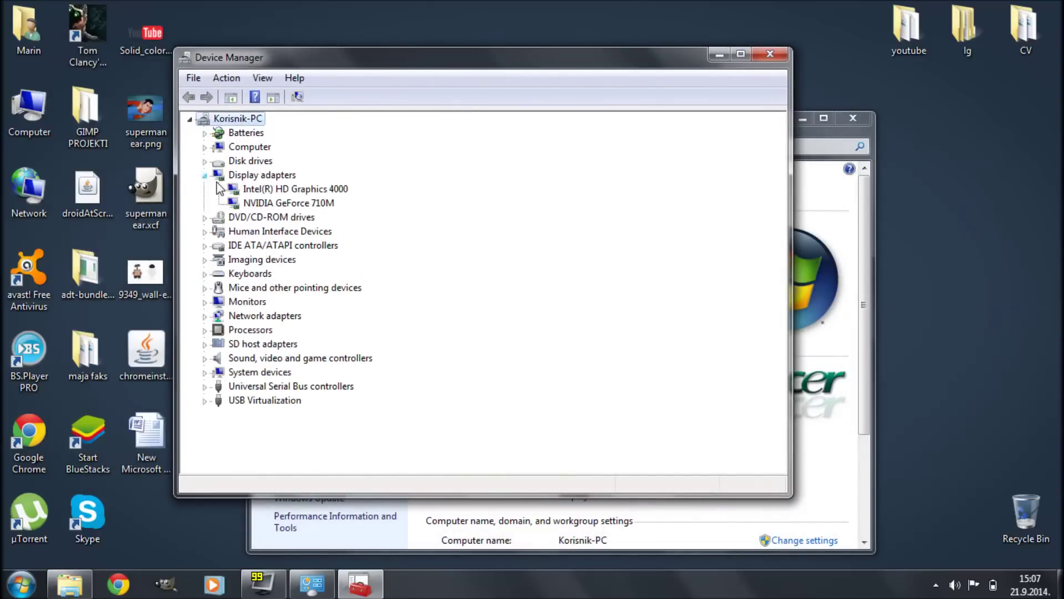
pyautogui.click(261, 195)
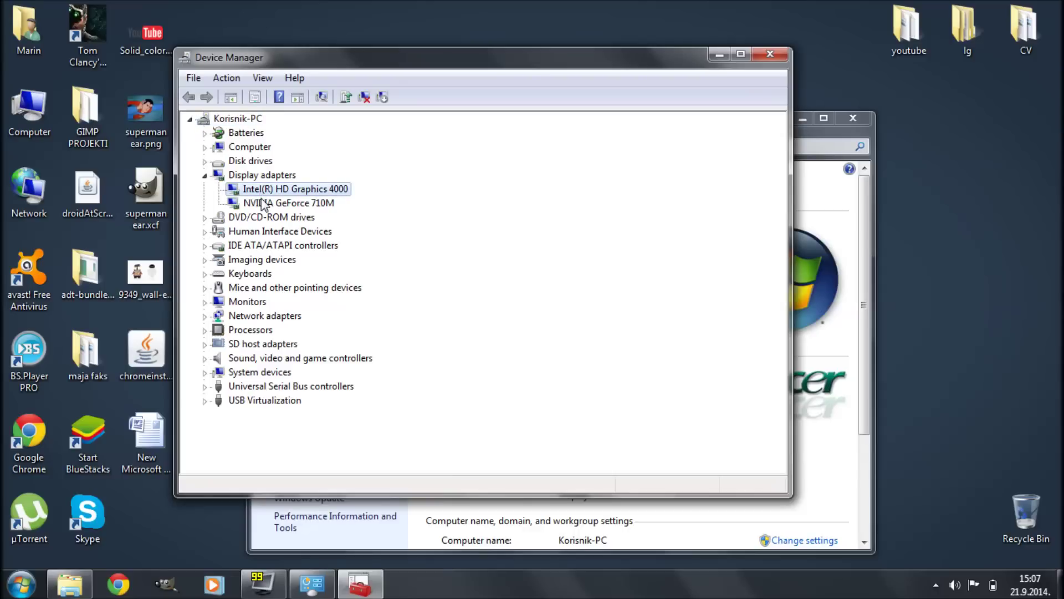
pyautogui.click(264, 204)
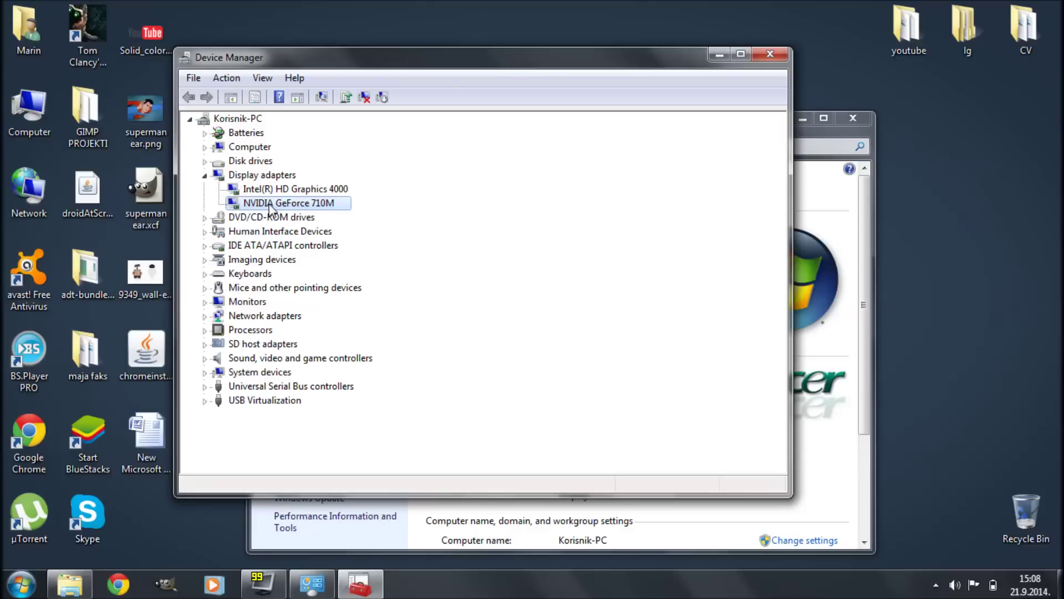
pyautogui.click(277, 192)
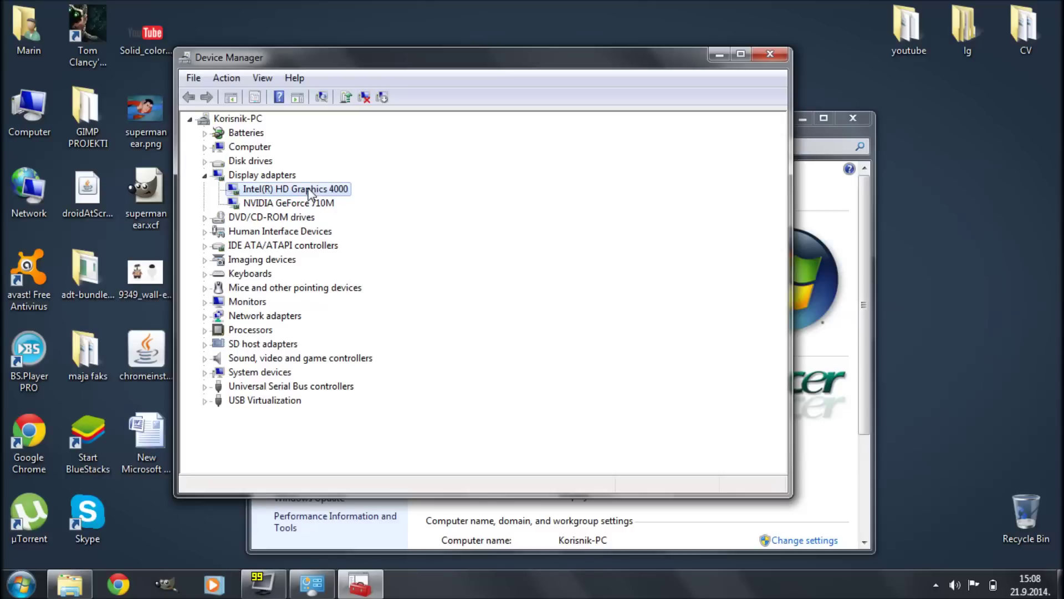
pyautogui.click(720, 55)
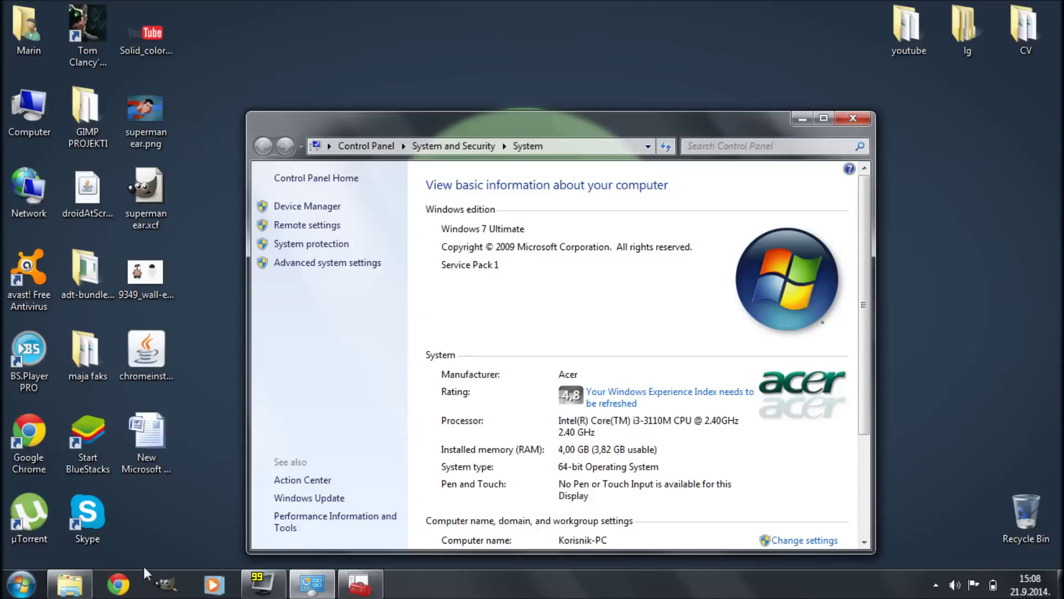
# Switch to Google Chrome, search Google for "intel" and open the official Intel website.
pyautogui.click(118, 584)
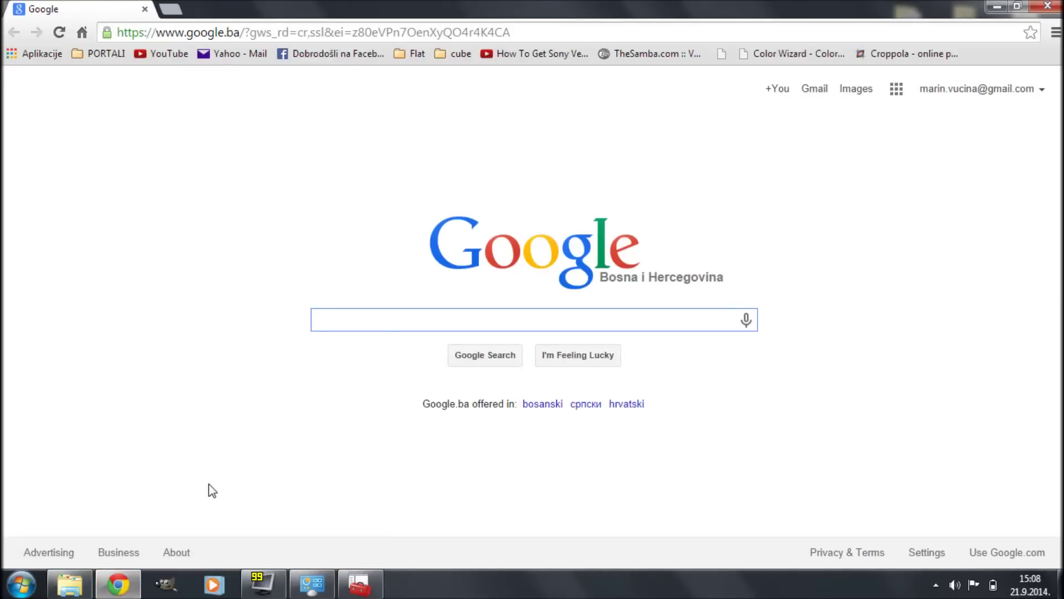
pyautogui.write('in')
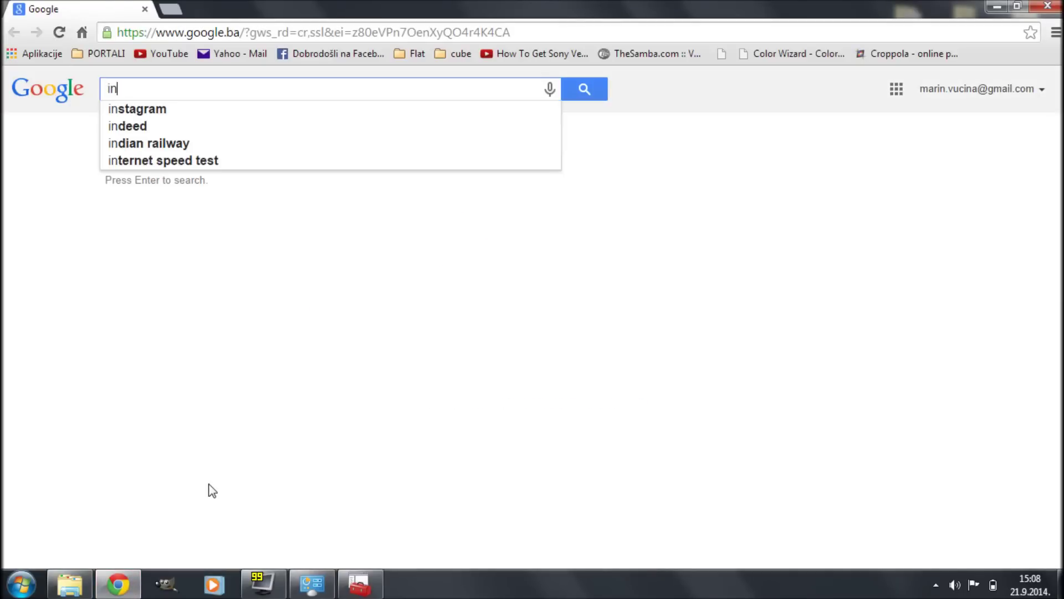
pyautogui.write('tel')
pyautogui.press('Return')
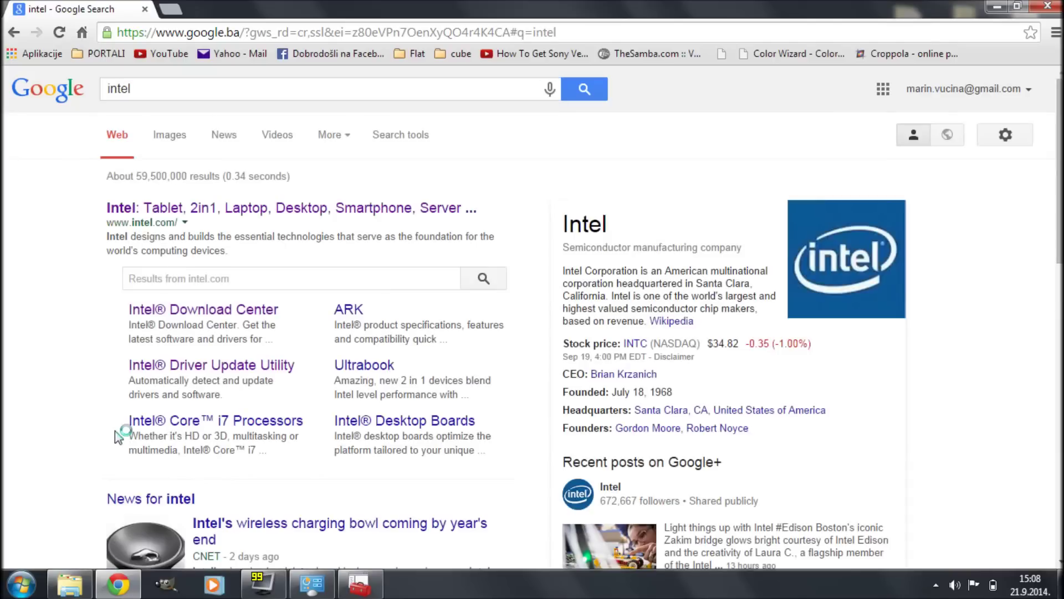
pyautogui.click(247, 207)
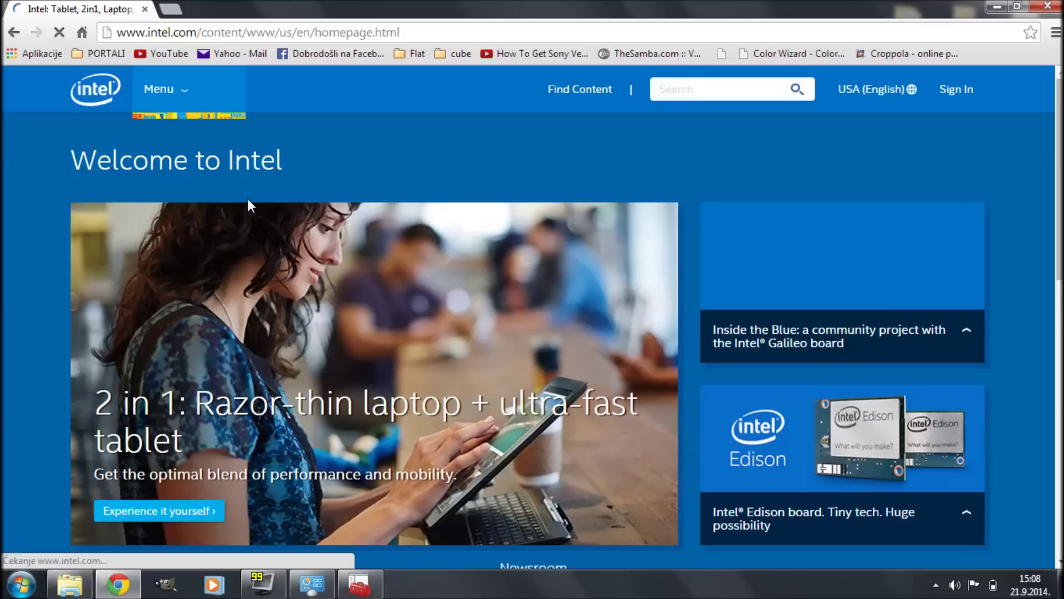
# Go to Intel's driver browsing page among the support downloads and drivers.
pyautogui.click(184, 92)
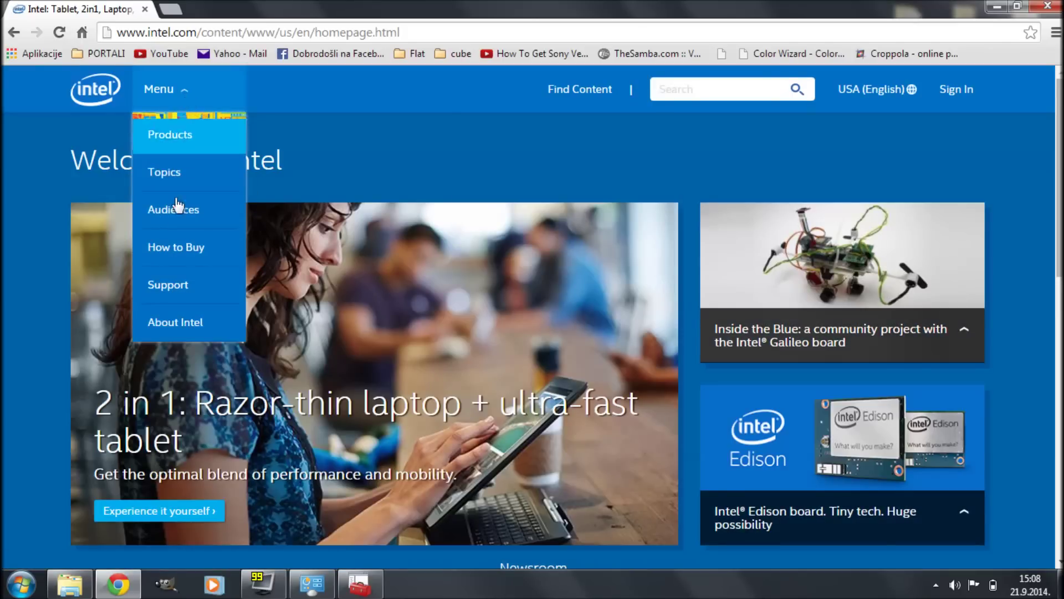
pyautogui.click(176, 285)
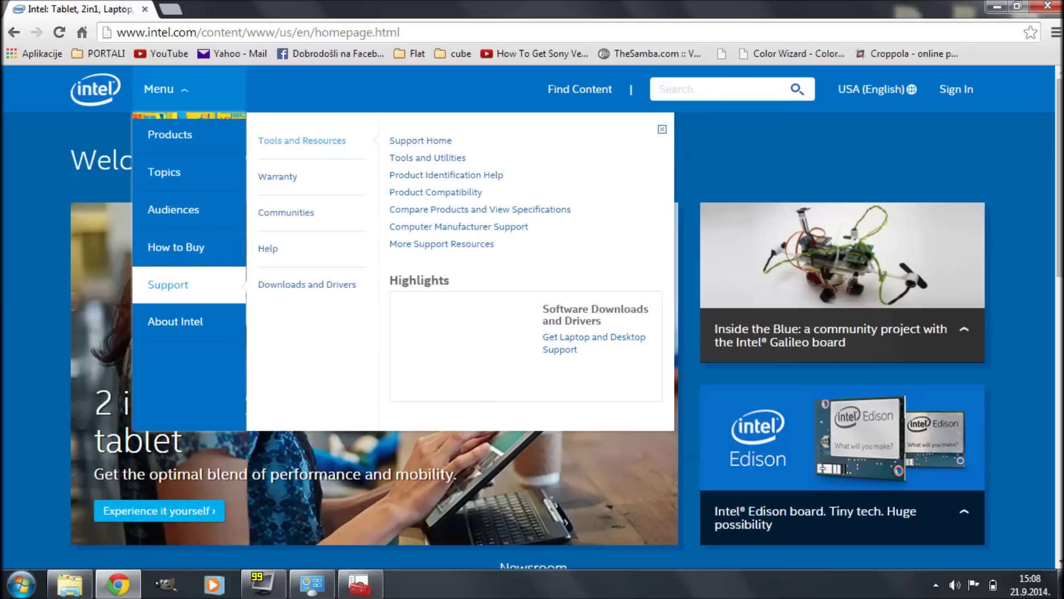
pyautogui.moveTo(306, 285)
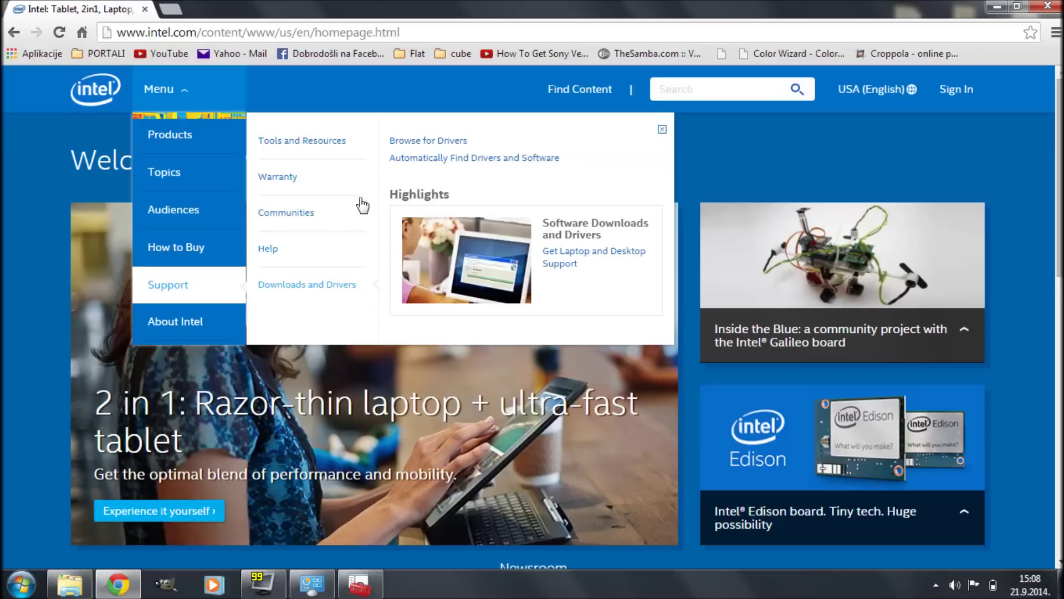
pyautogui.click(425, 144)
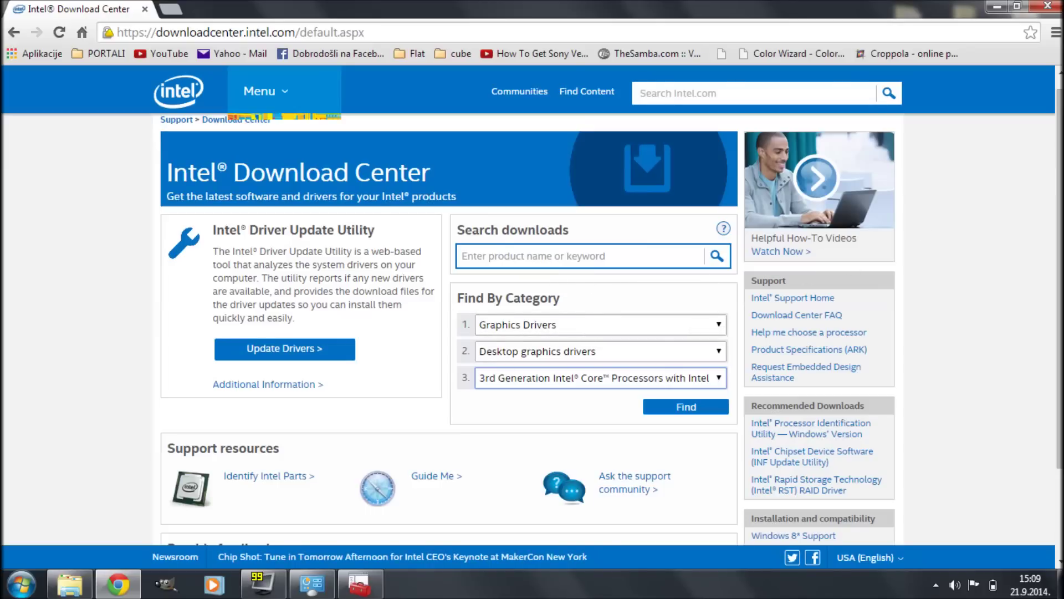
# Search the Intel Download Center for "intel hd graphics 4000".
pyautogui.click(463, 256)
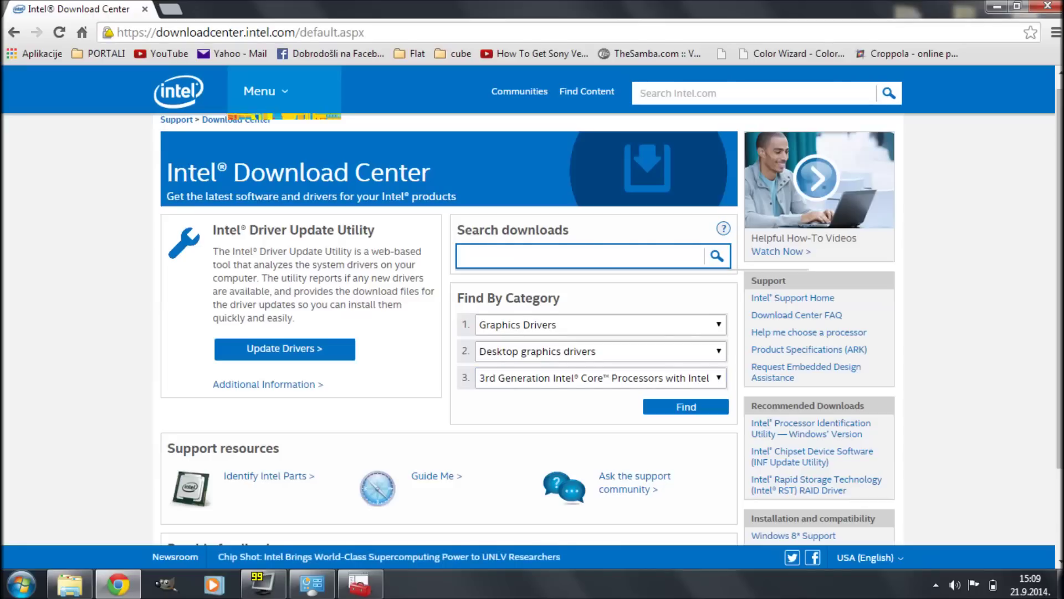
pyautogui.write('intel ')
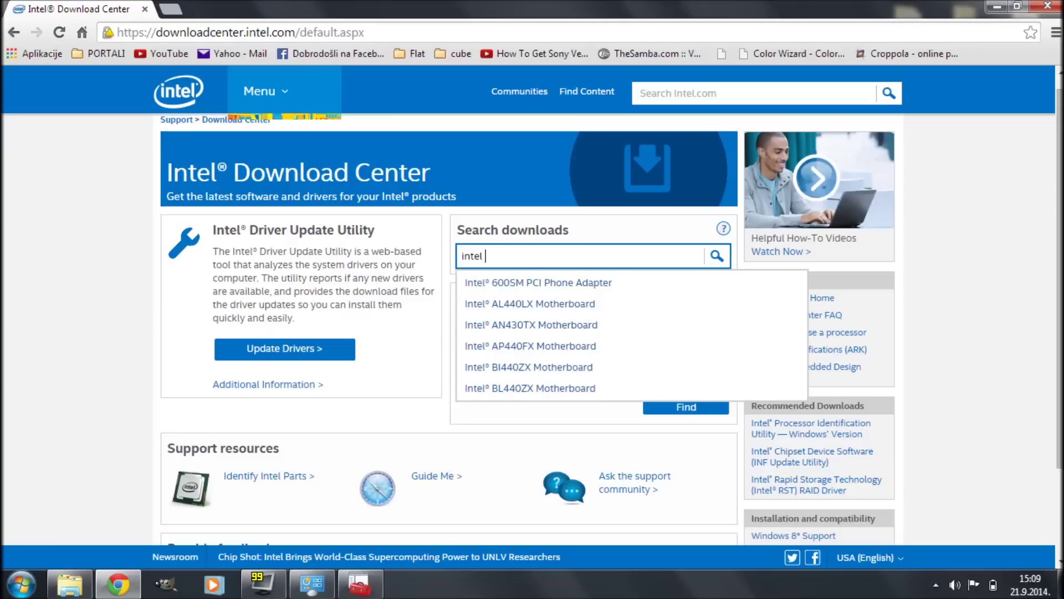
pyautogui.write('hd gra')
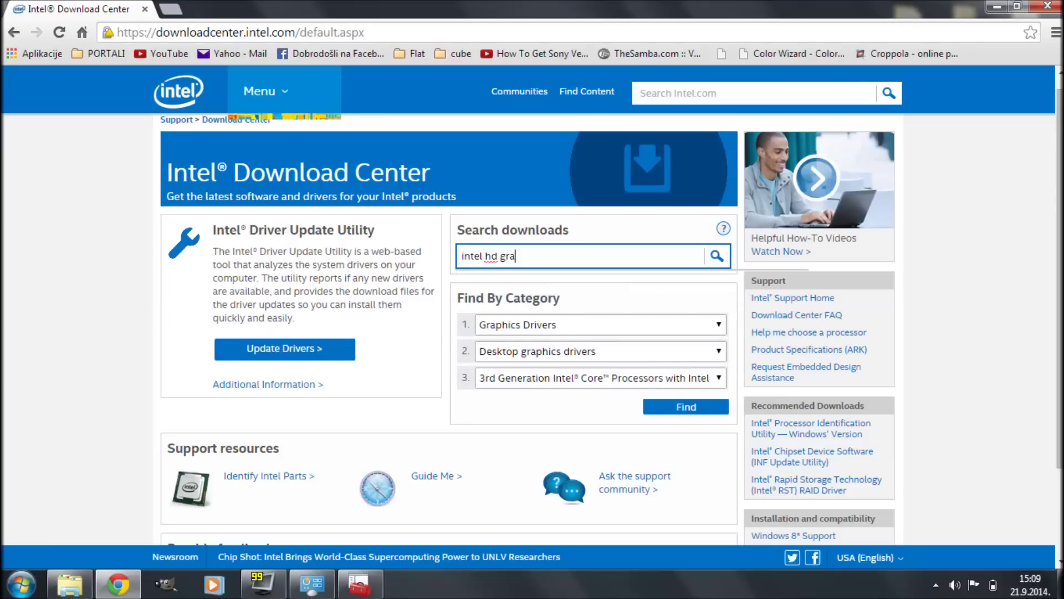
pyautogui.write('phics 4000')
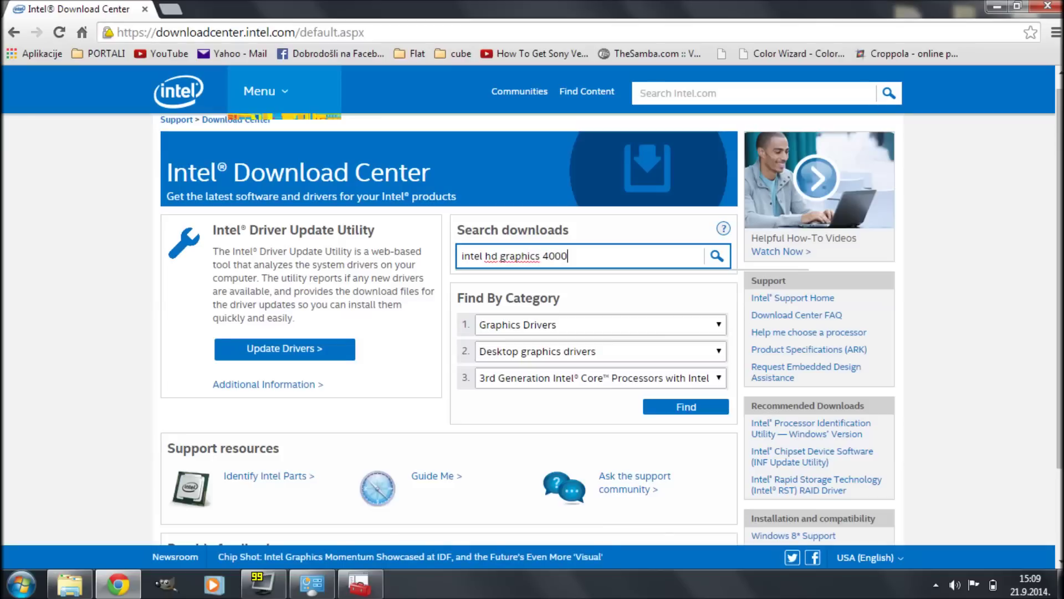
pyautogui.click(717, 257)
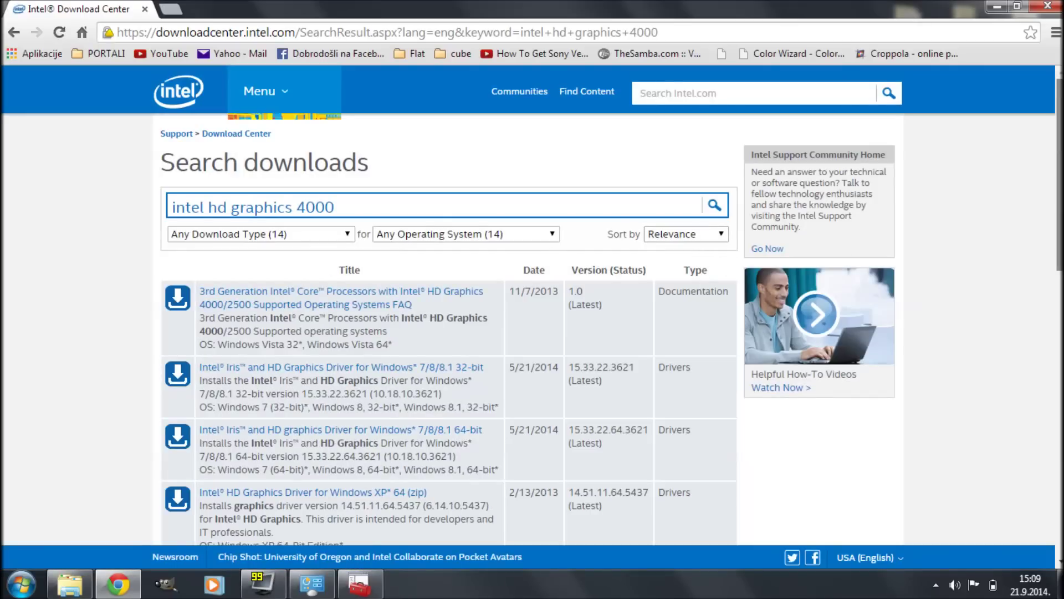
# Review the download types and open the Intel Iris and HD graphics Driver for Windows 7/8/8.1 64-bit page.
pyautogui.scroll(-1, 1059, 177)
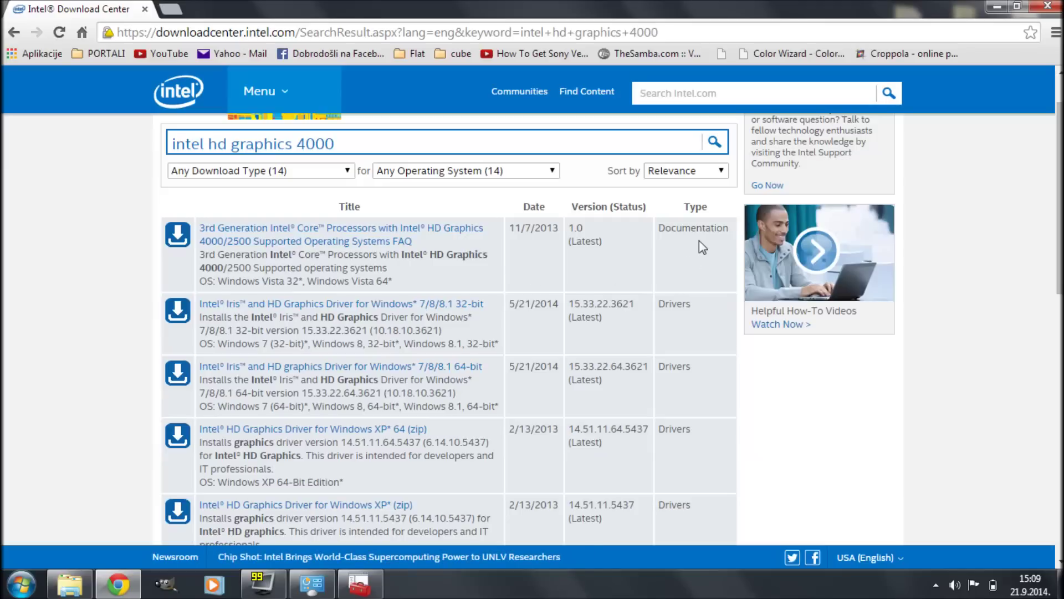
pyautogui.tripleClick(703, 225)
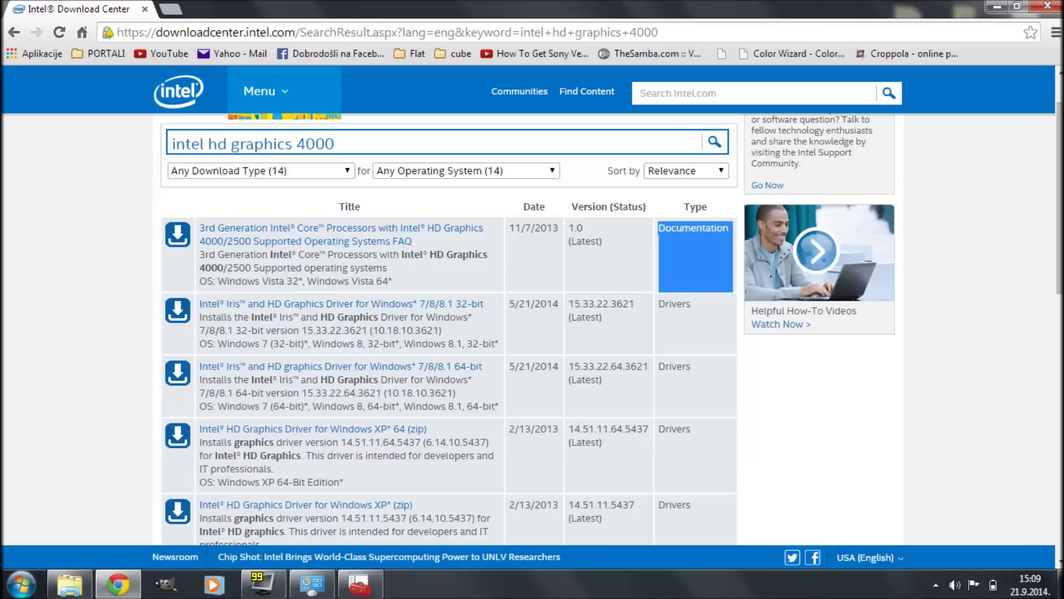
pyautogui.click(695, 261)
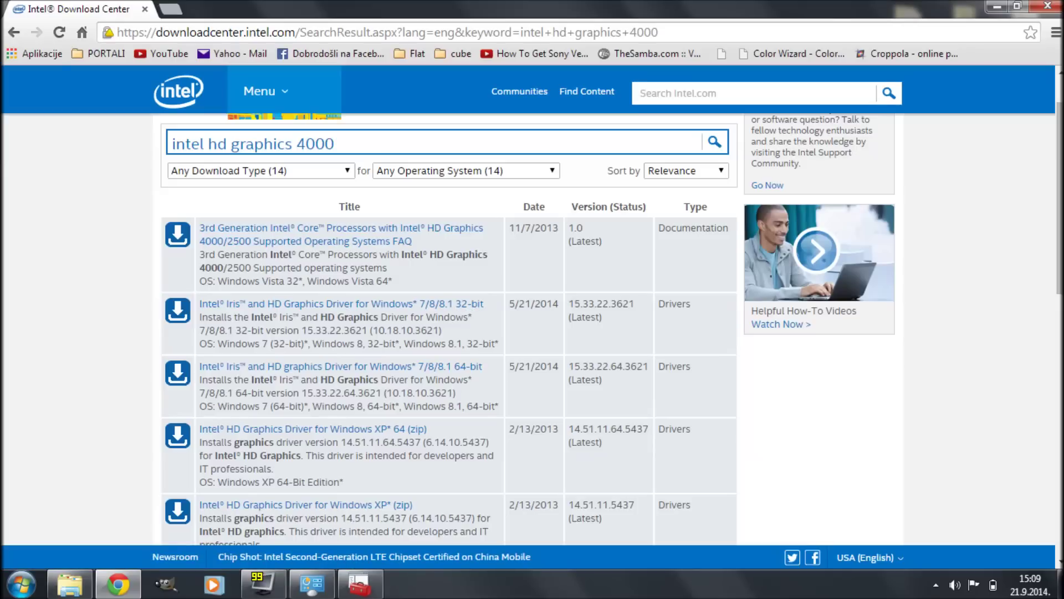
pyautogui.moveTo(320, 317); pyautogui.dragTo(379, 317)
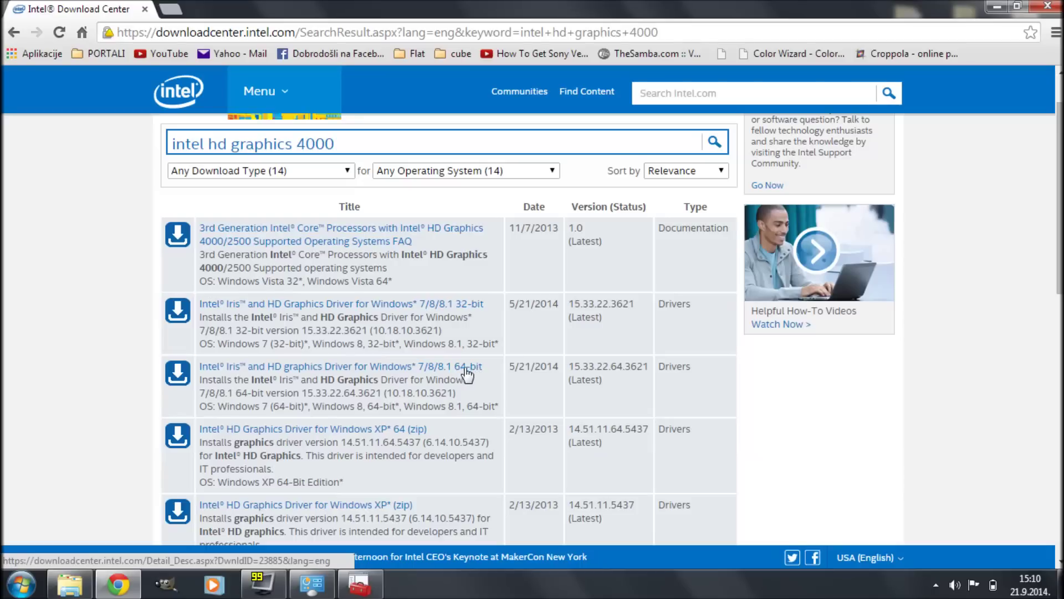
pyautogui.click(388, 365)
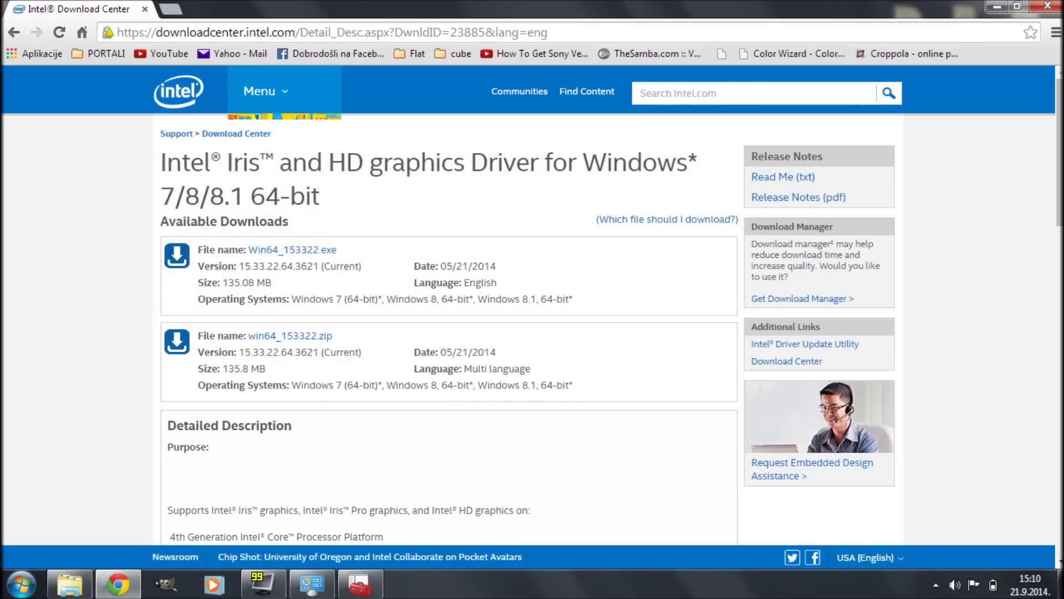
# Examine the driver's title and detailed description for the supported graphics and Intel Core processor platforms.
pyautogui.moveTo(329, 161); pyautogui.dragTo(465, 163)
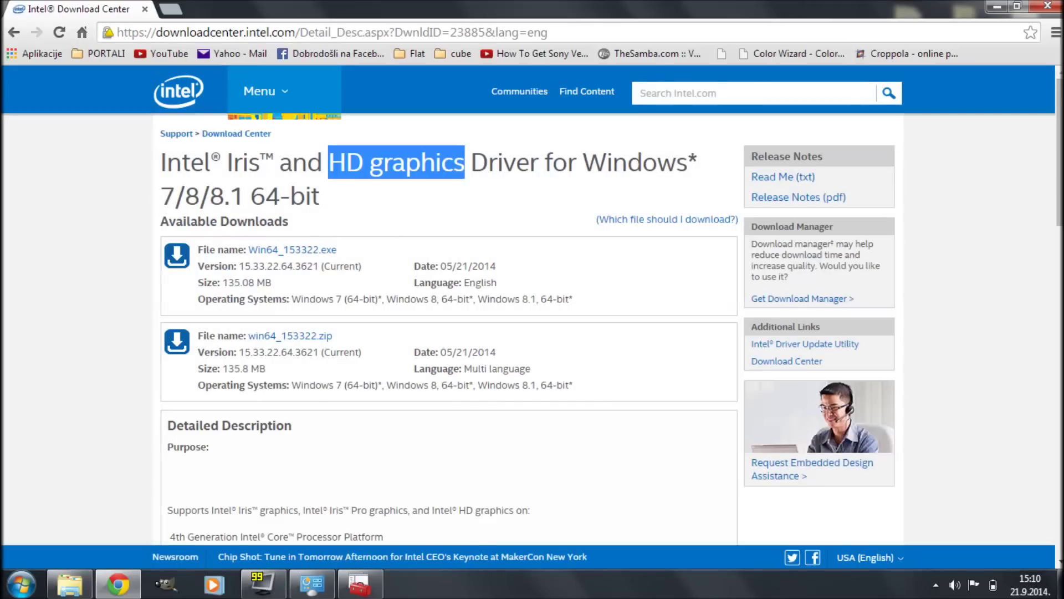
pyautogui.click(430, 200)
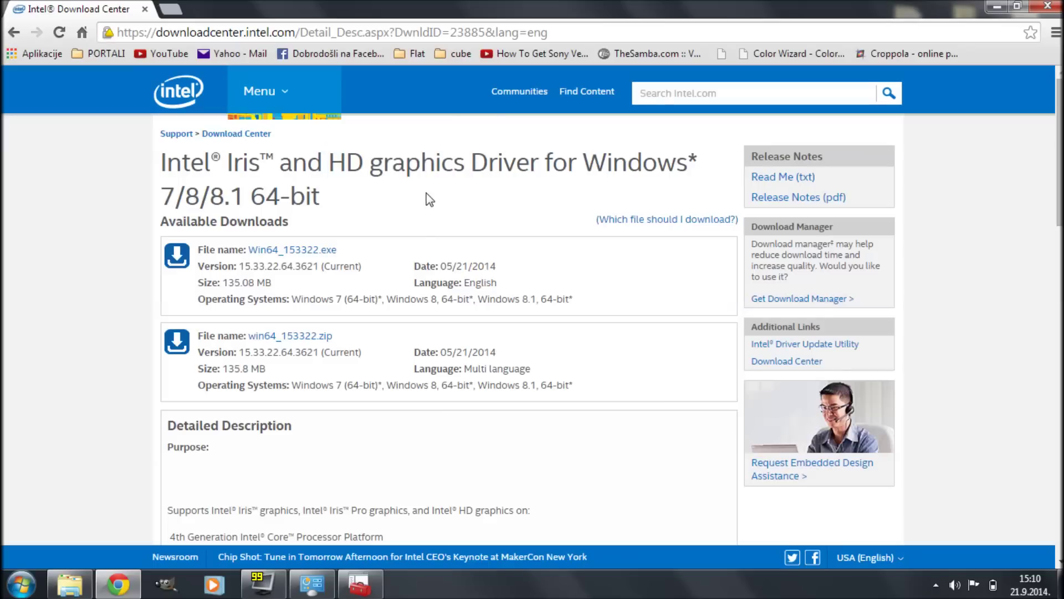
pyautogui.scroll(-1, 430, 200)
pyautogui.scroll(-3, 449, 327)
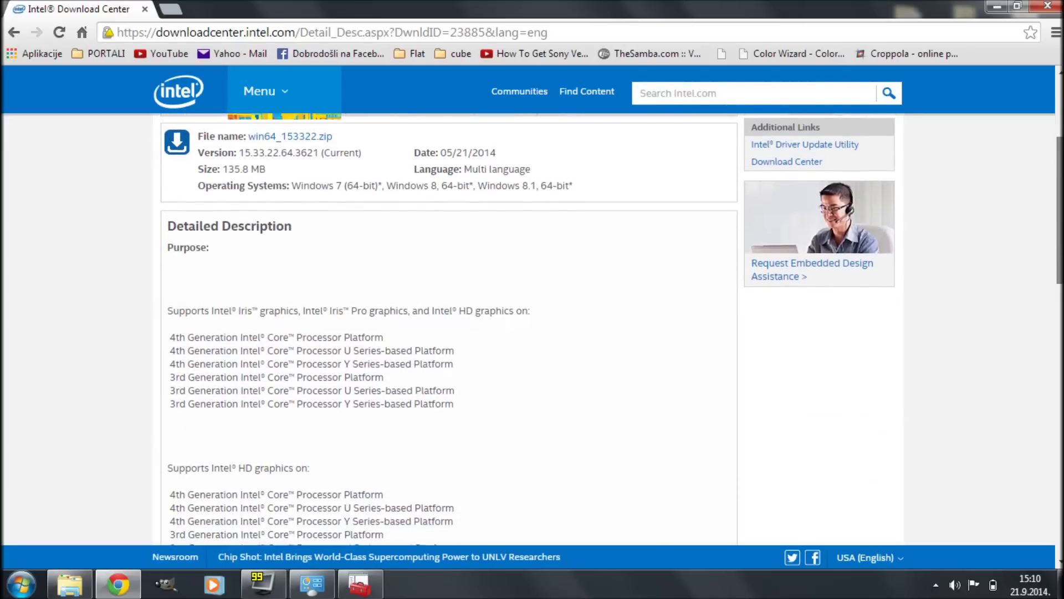
pyautogui.scroll(-2, 449, 327)
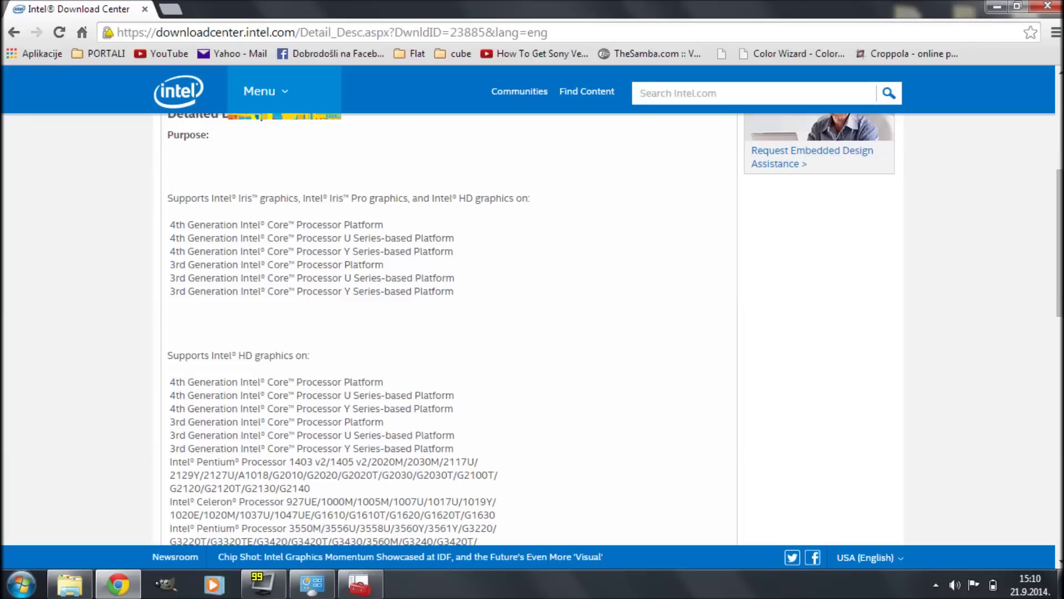
pyautogui.moveTo(170, 224); pyautogui.dragTo(473, 302)
pyautogui.click(473, 303)
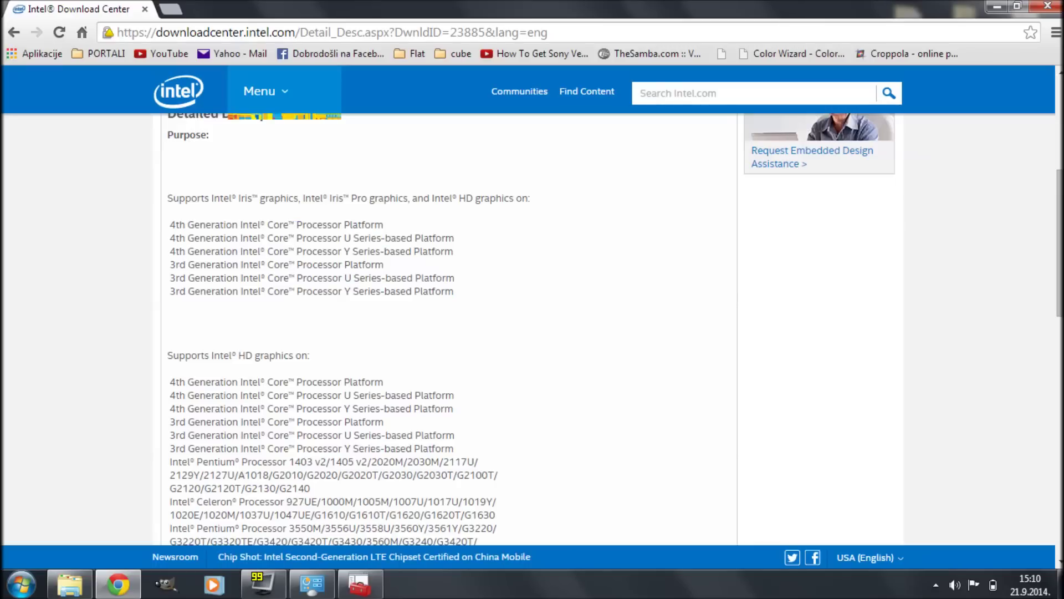
pyautogui.moveTo(453, 291); pyautogui.dragTo(170, 225)
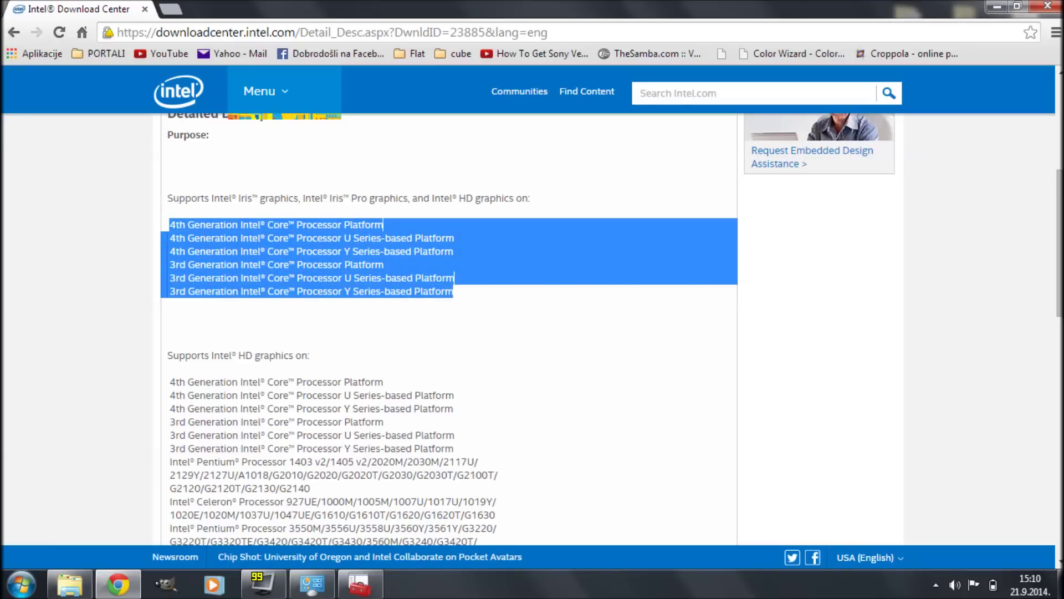
# Examine the detailed description's two lists of processor platforms supported for Intel Iris and HD graphics.
pyautogui.click(169, 225)
pyautogui.moveTo(1059, 244); pyautogui.dragTo(1058, 285)
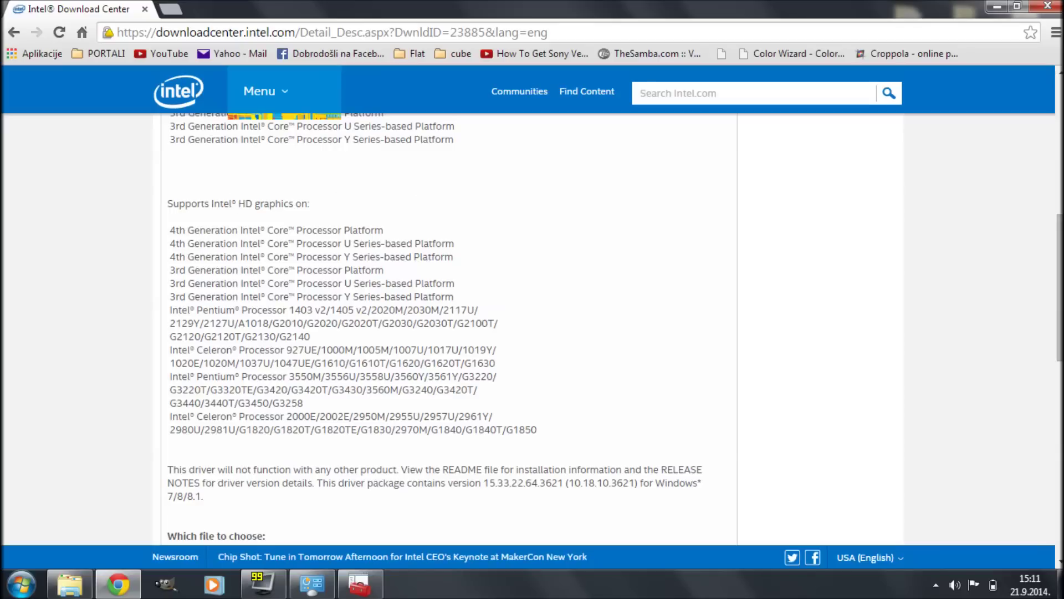
pyautogui.moveTo(168, 230); pyautogui.dragTo(599, 408)
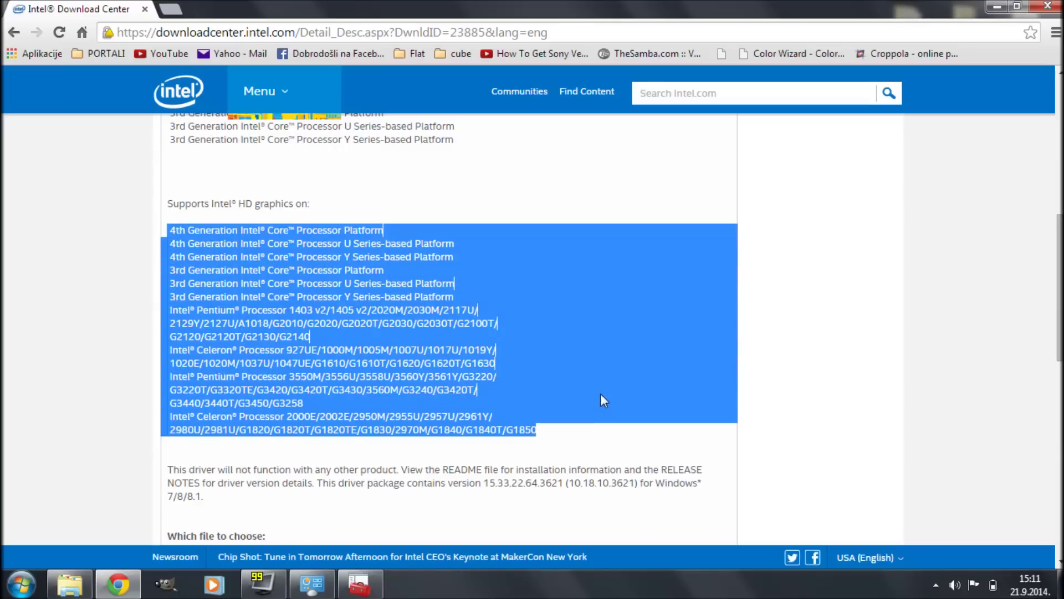
pyautogui.click(601, 394)
pyautogui.scroll(1, 355, 332)
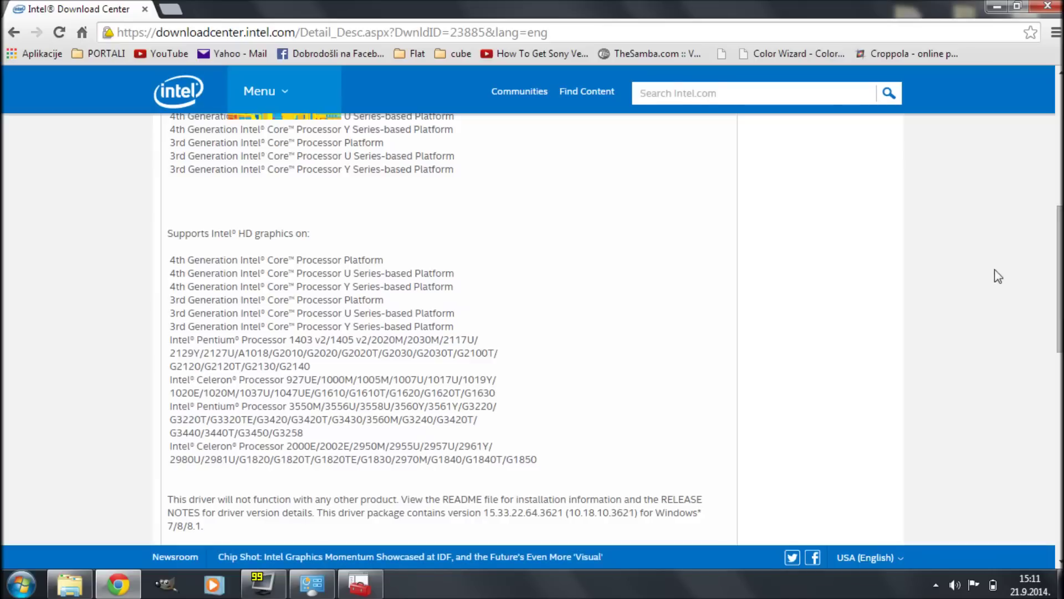
# Examine the file notes, the products the driver download is valid for, and the available download files.
pyautogui.scroll(-7, 443, 327)
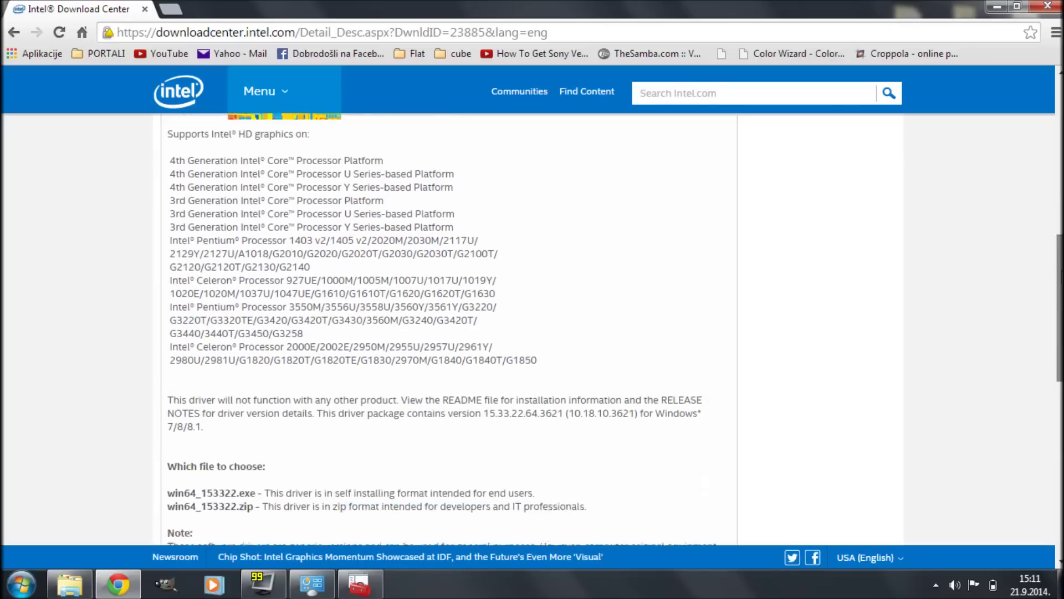
pyautogui.scroll(-5, 276, 336)
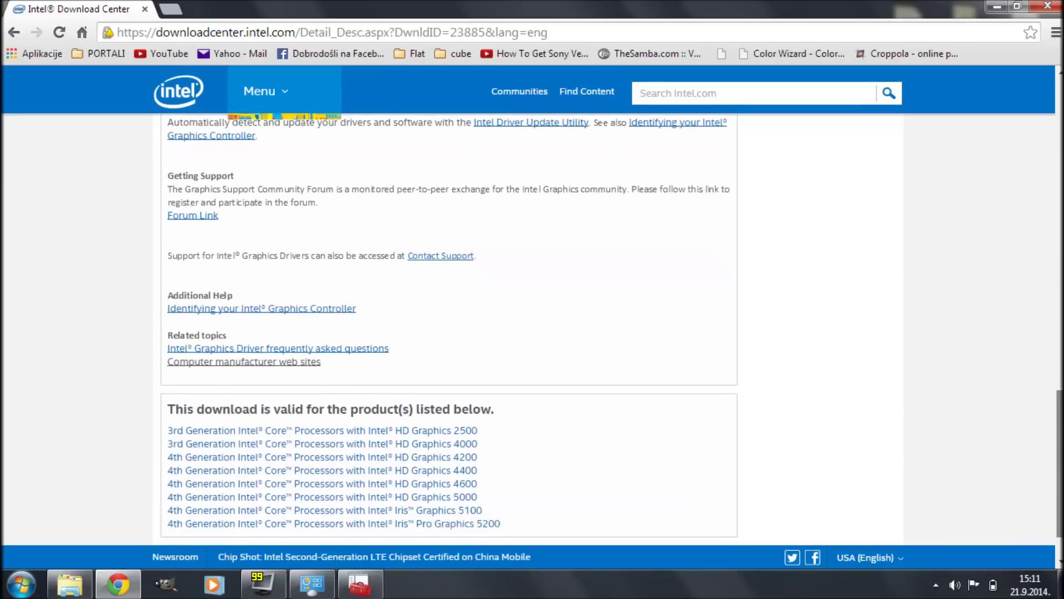
pyautogui.moveTo(168, 355); pyautogui.dragTo(510, 360)
pyautogui.click(512, 359)
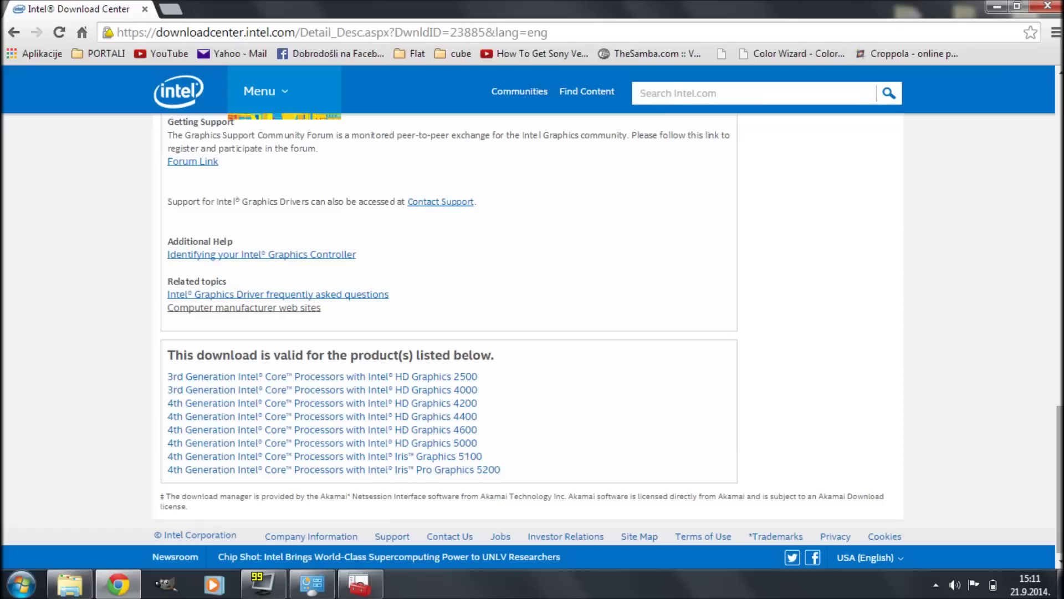
pyautogui.moveTo(1059, 480); pyautogui.dragTo(1059, 153)
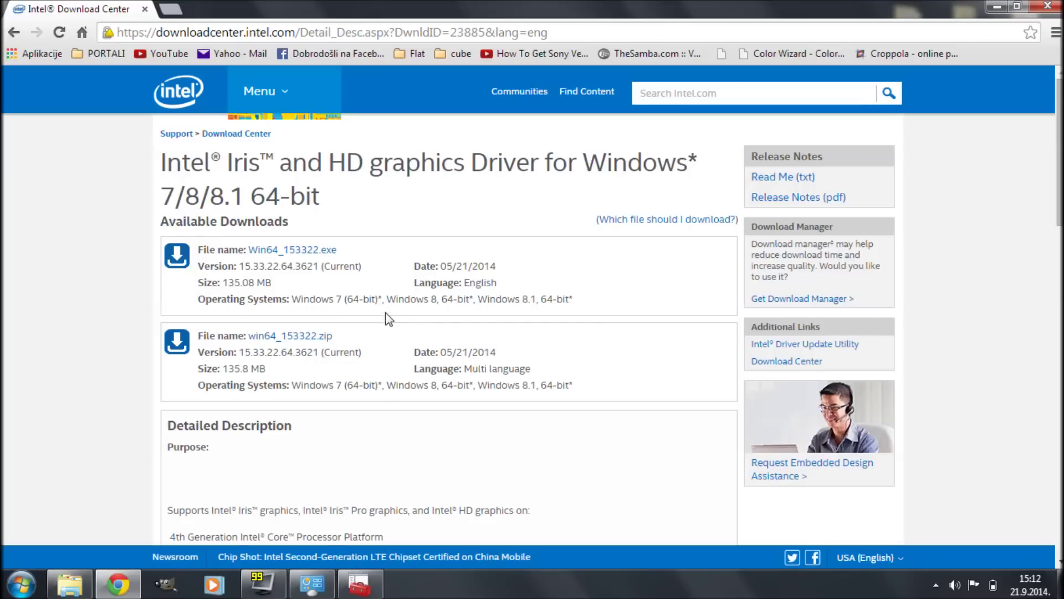
pyautogui.moveTo(1059, 121); pyautogui.dragTo(1059, 330)
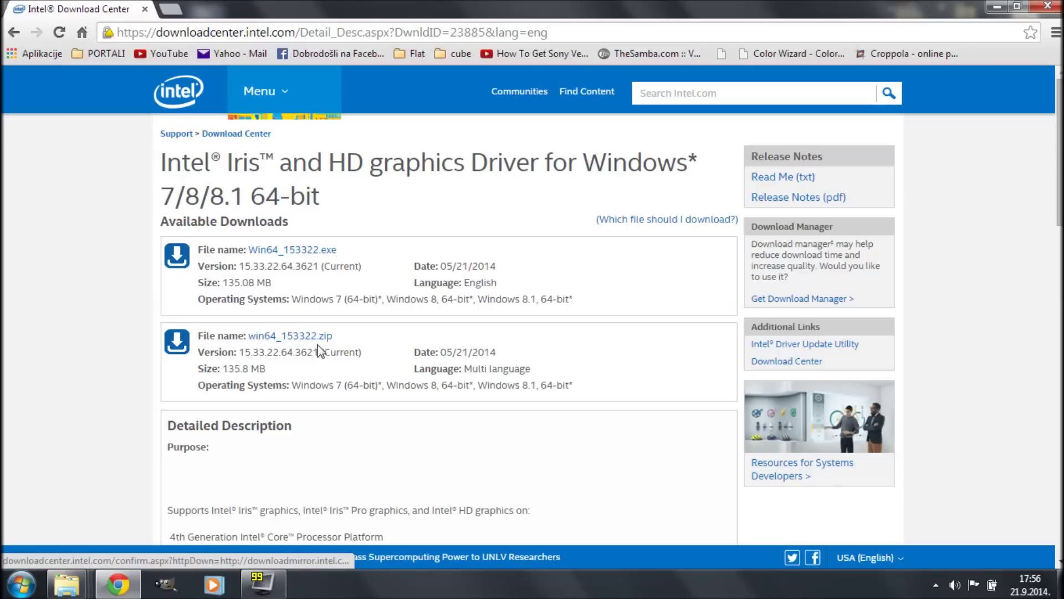
# Accept the license agreement for the win64_153322.zip driver download and choose the Desktop as its save location.
pyautogui.click(181, 346)
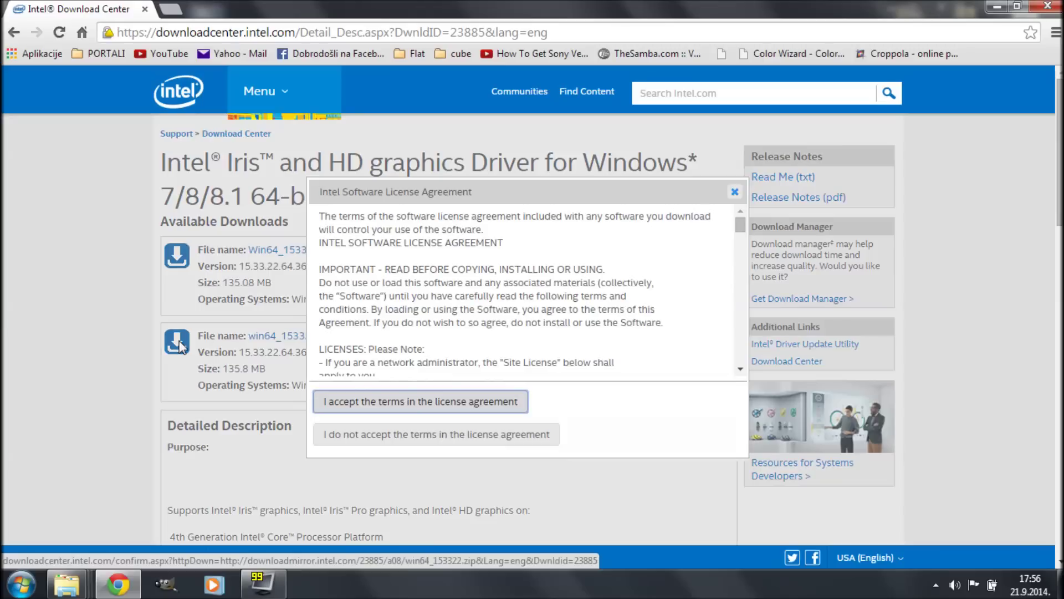
pyautogui.click(407, 401)
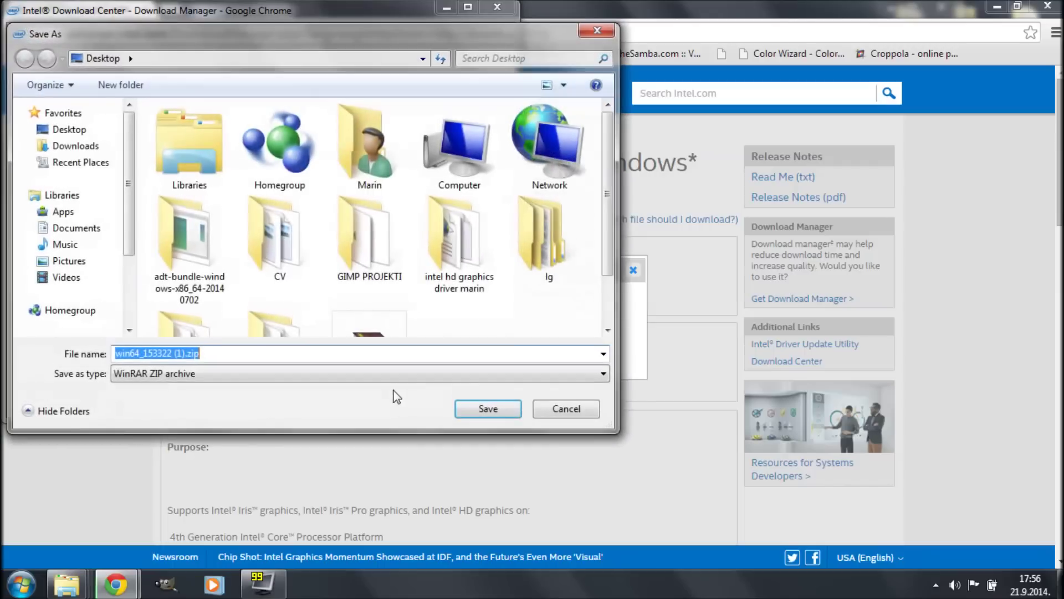
pyautogui.click(82, 132)
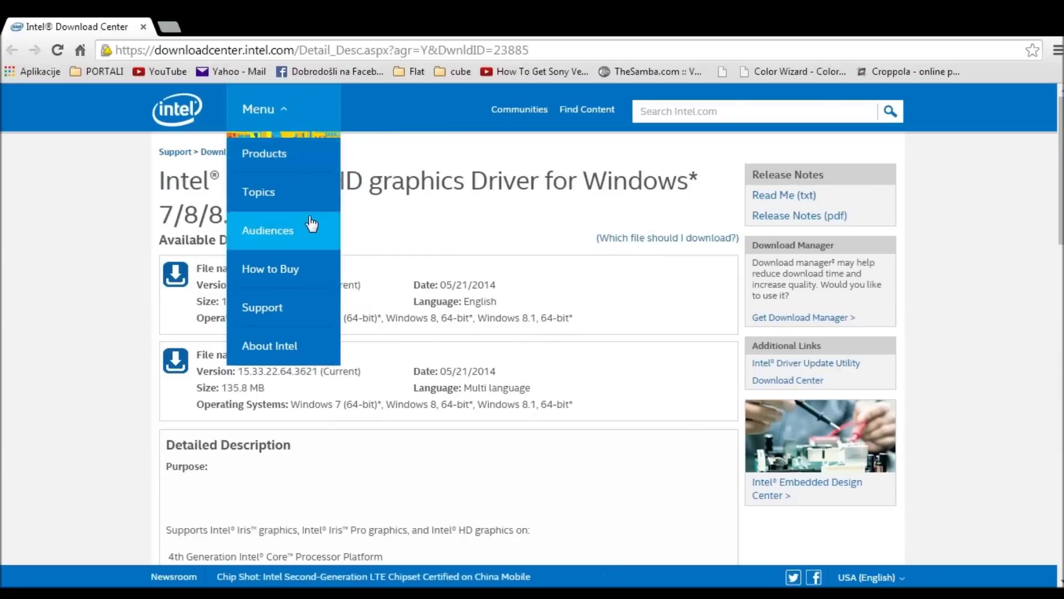
# Go to Intel's page for automatically finding drivers and software among the support downloads and drivers.
pyautogui.click(312, 300)
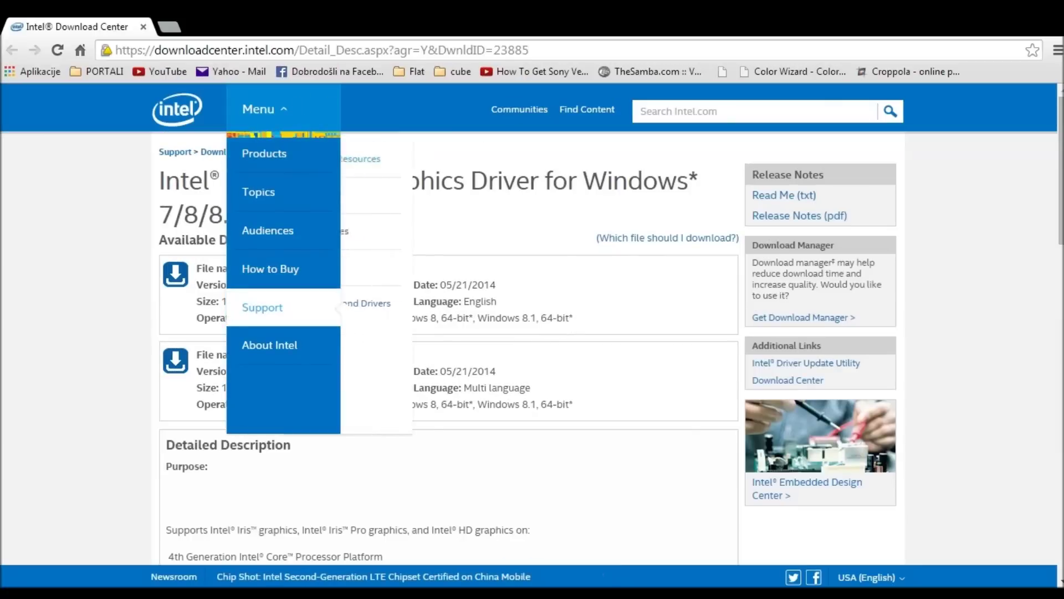
pyautogui.click(363, 306)
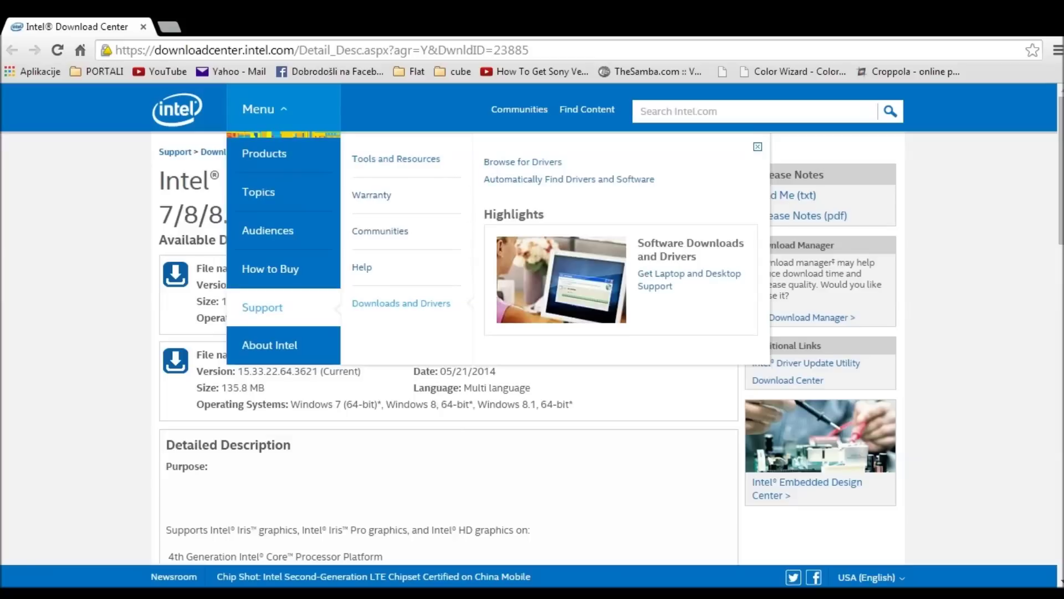
pyautogui.click(538, 180)
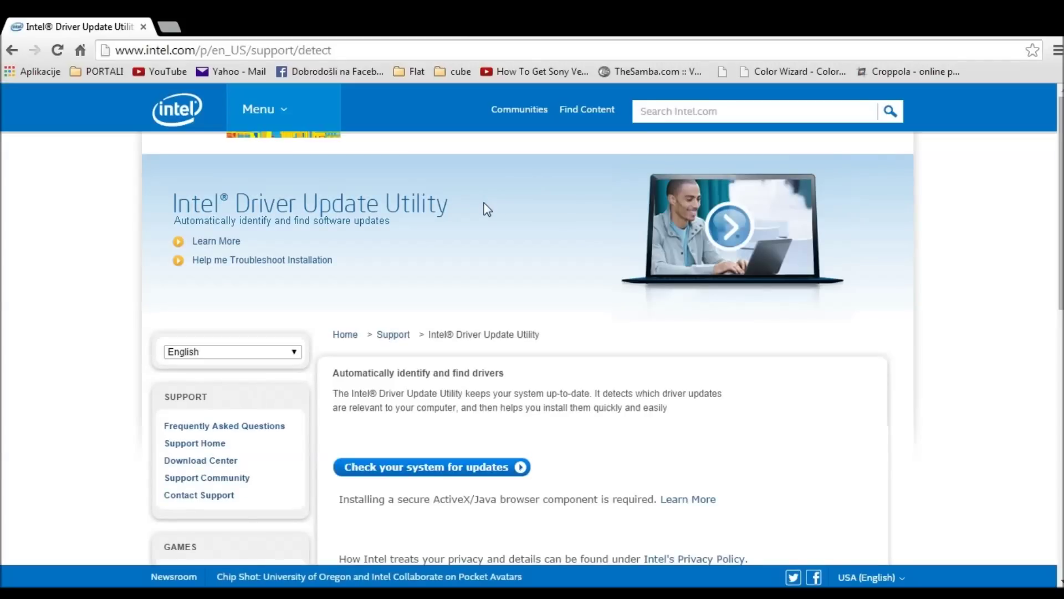
# Check the system for driver updates and examine the Graphics Driver result with its detailed description and documentation.
pyautogui.click(443, 467)
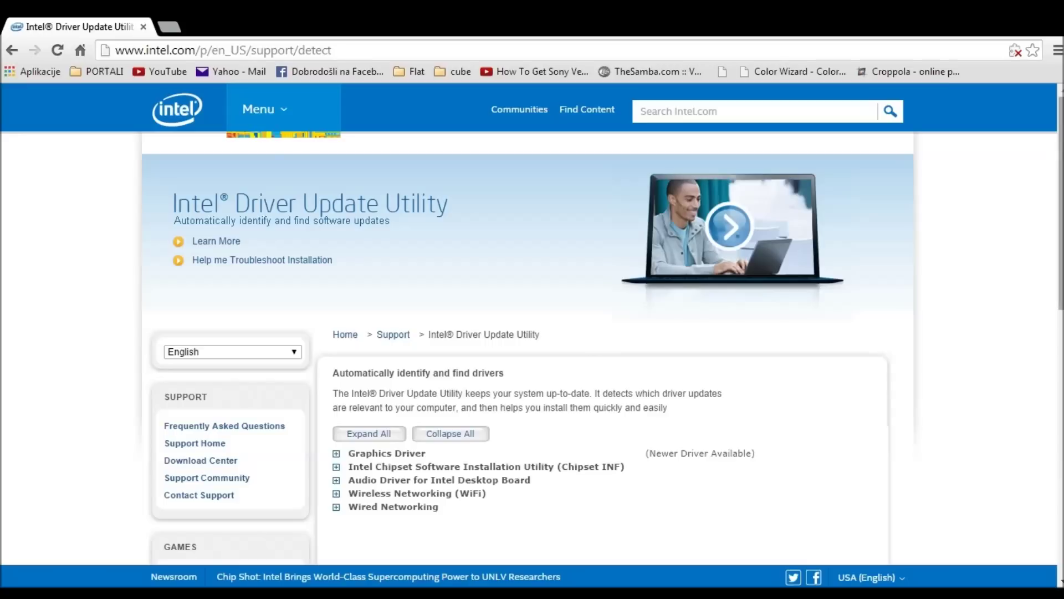
pyautogui.scroll(-2, 339, 322)
pyautogui.click(337, 318)
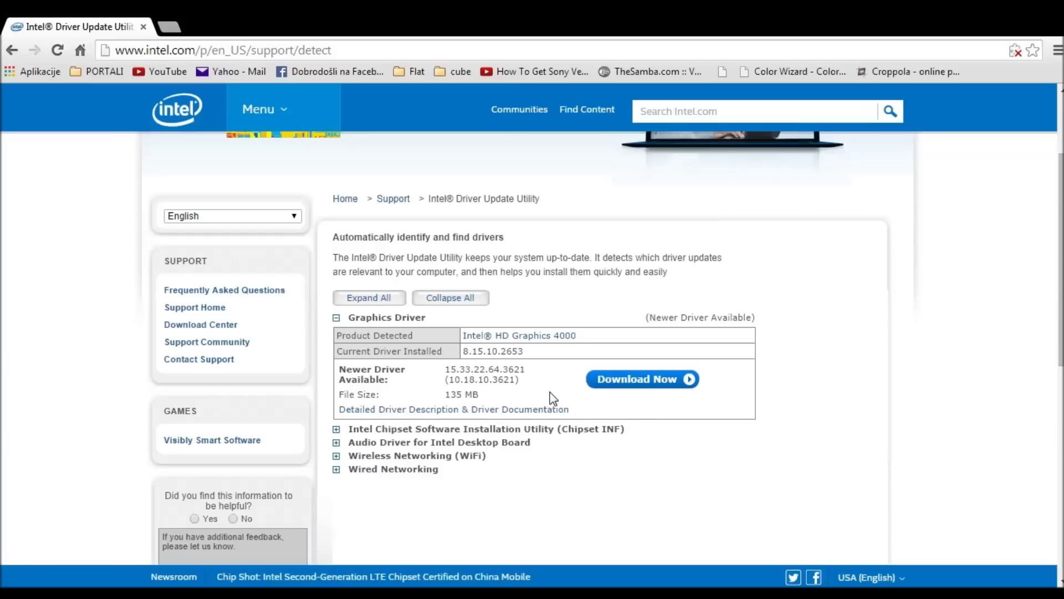
pyautogui.click(552, 409)
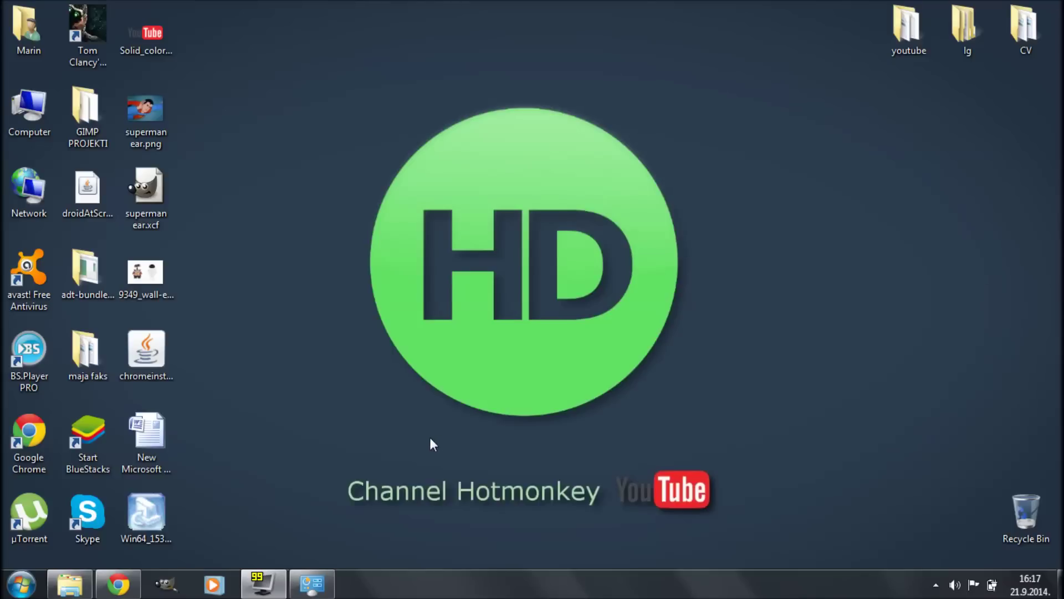
# Run the Win64_153322.exe installer from the desktop and start extracting the Intel Graphics Driver Software package.
pyautogui.doubleClick(145, 507)
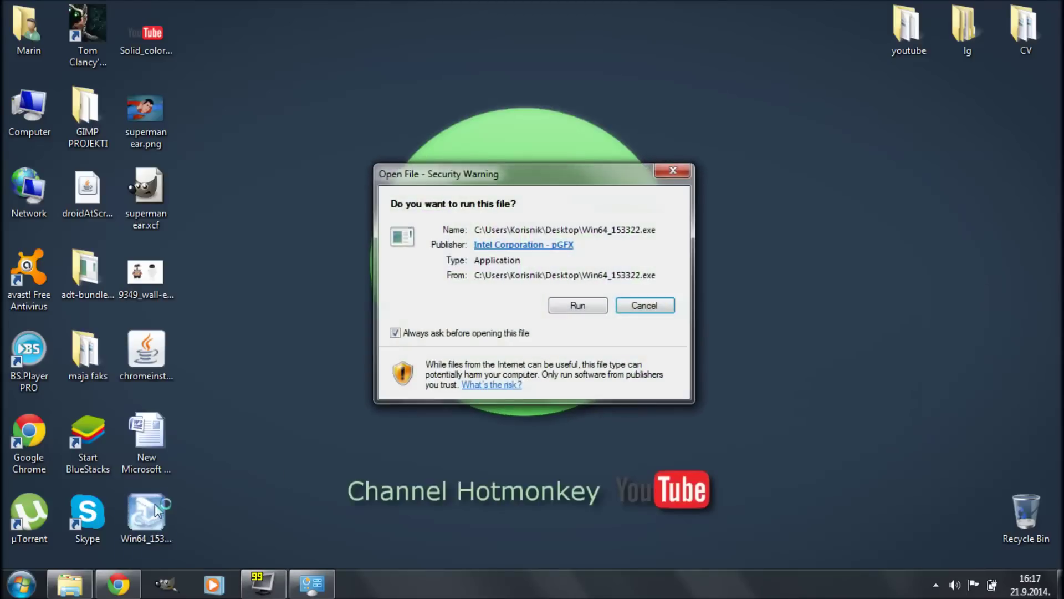
pyautogui.click(577, 306)
pyautogui.click(634, 431)
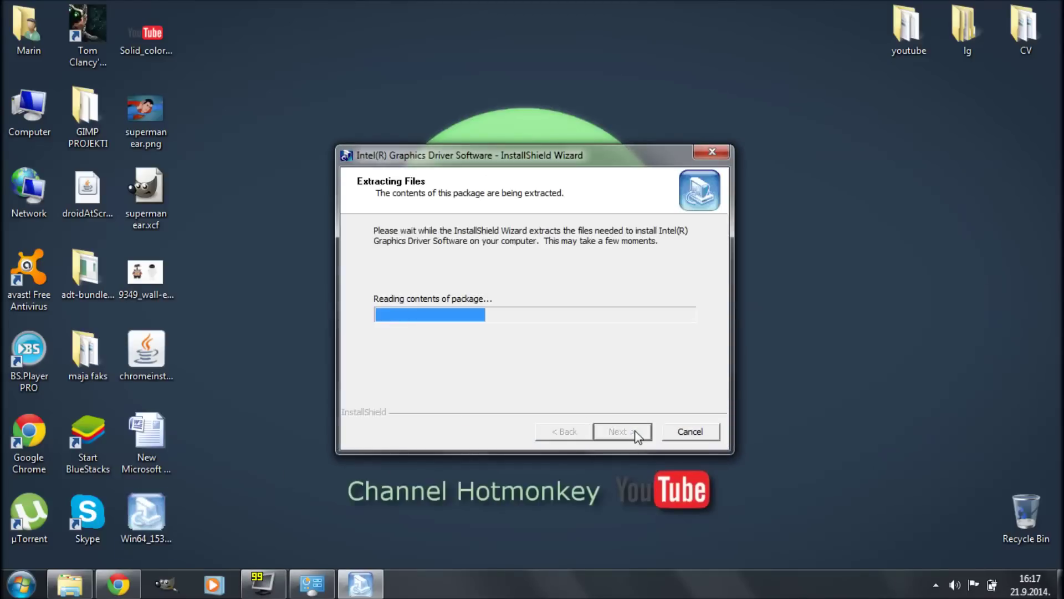
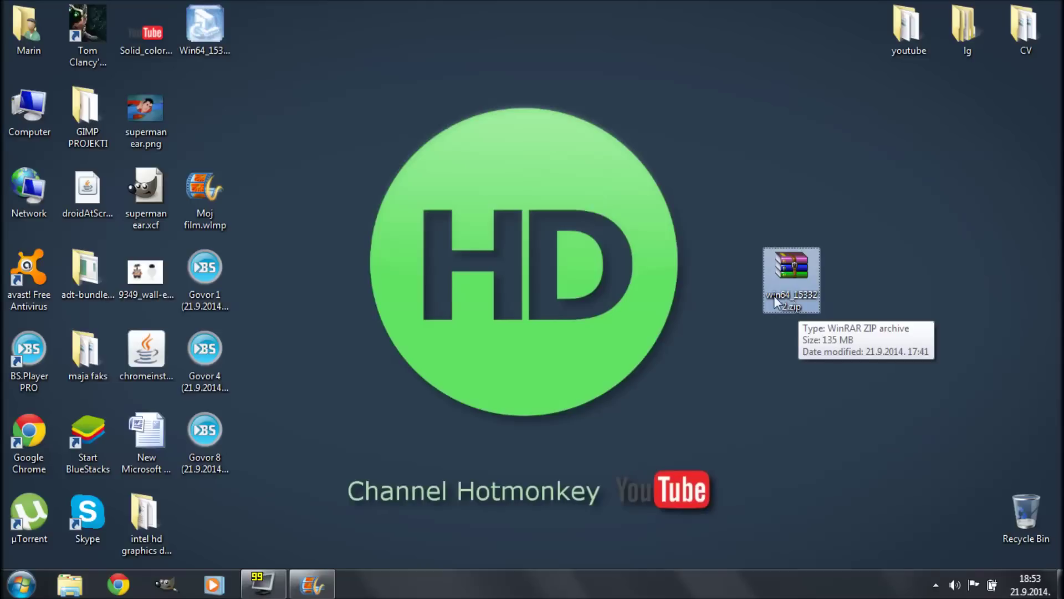
# Open Device Manager from the computer's system properties and view the driver information of the Intel(R) HD Graphics 4000 display adapter.
pyautogui.moveTo(785, 300)
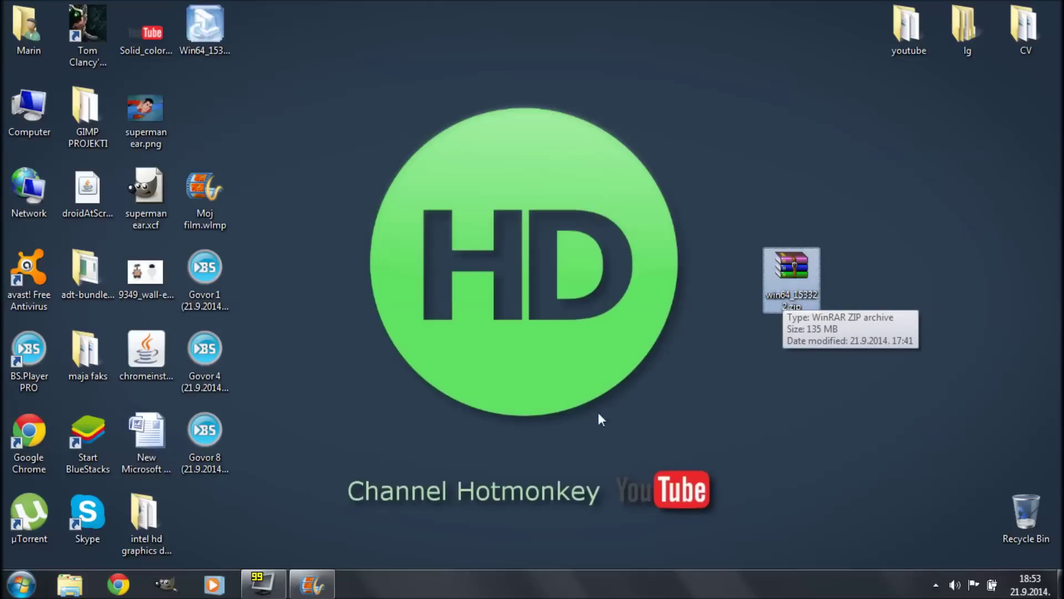
pyautogui.click(28, 591)
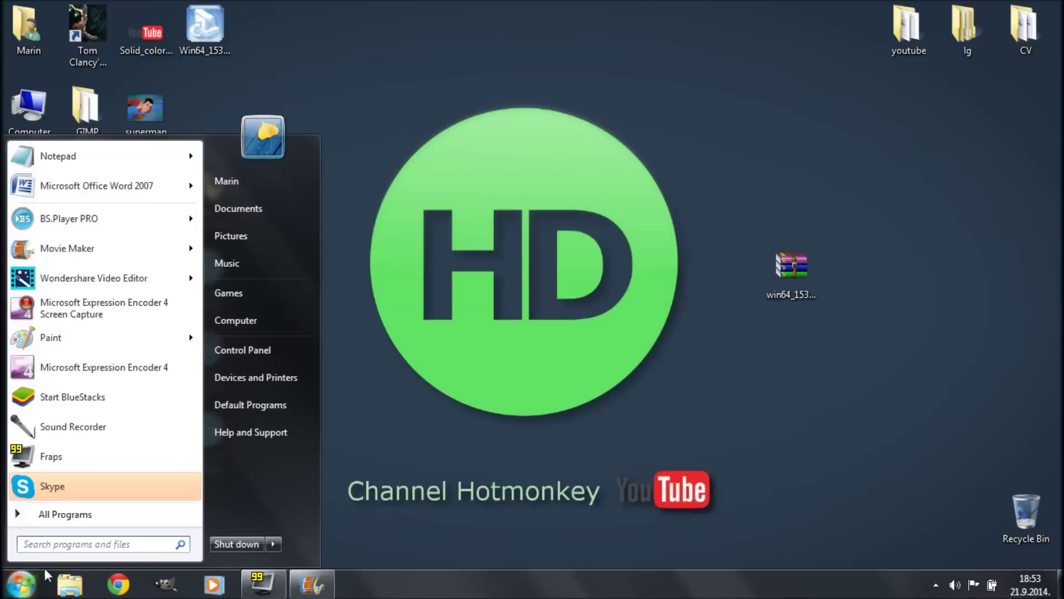
pyautogui.rightClick(254, 321)
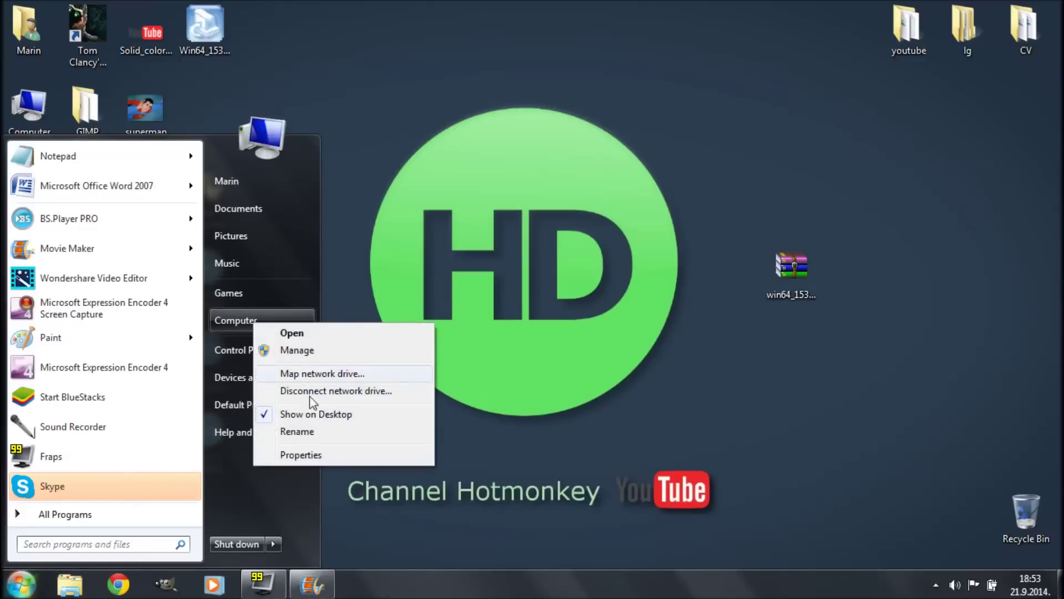
pyautogui.click(307, 453)
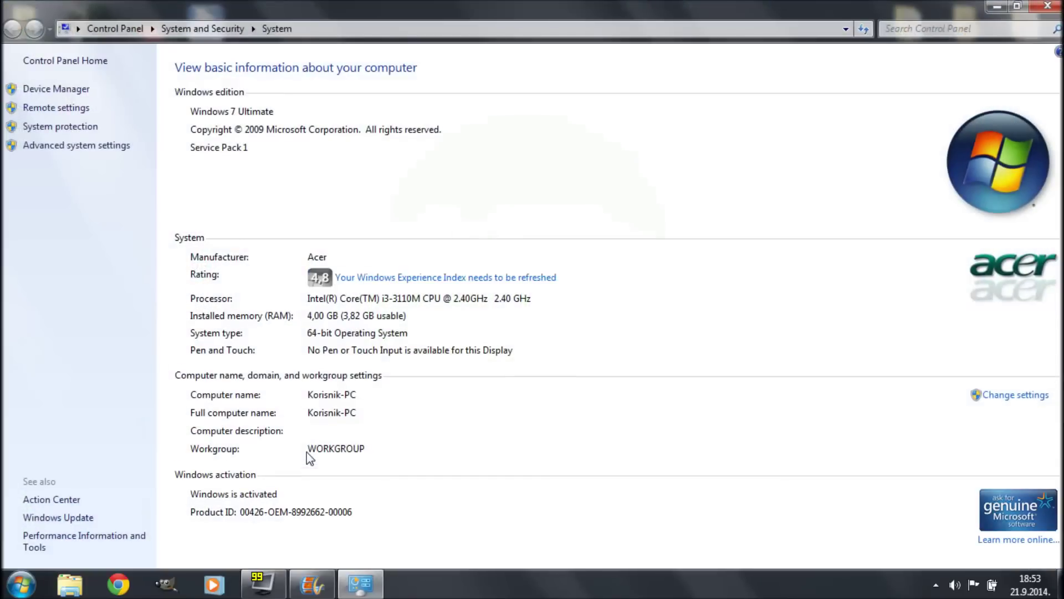
pyautogui.click(72, 90)
pyautogui.click(88, 274)
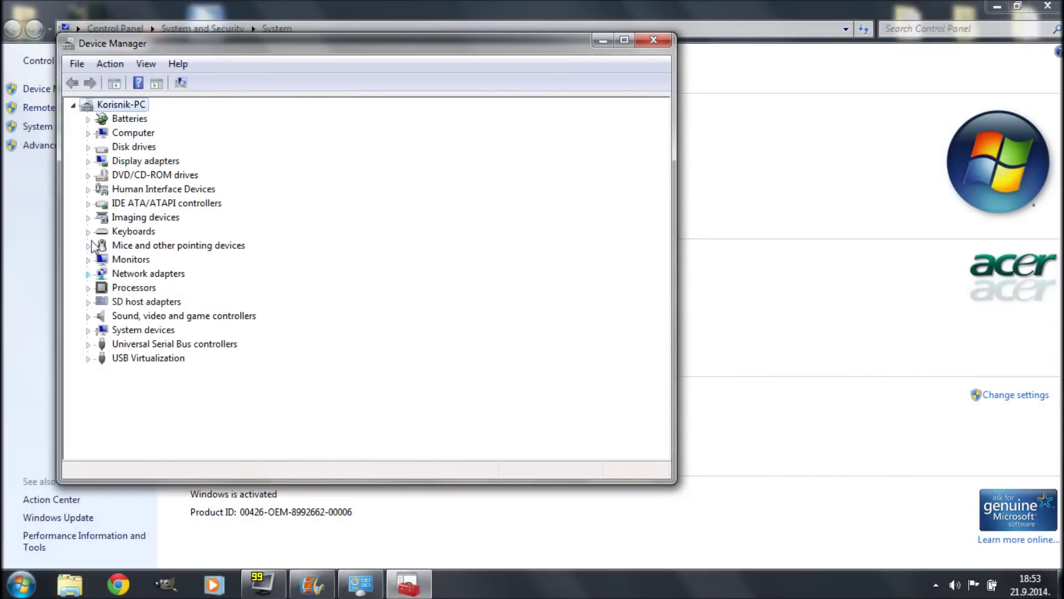
pyautogui.click(88, 161)
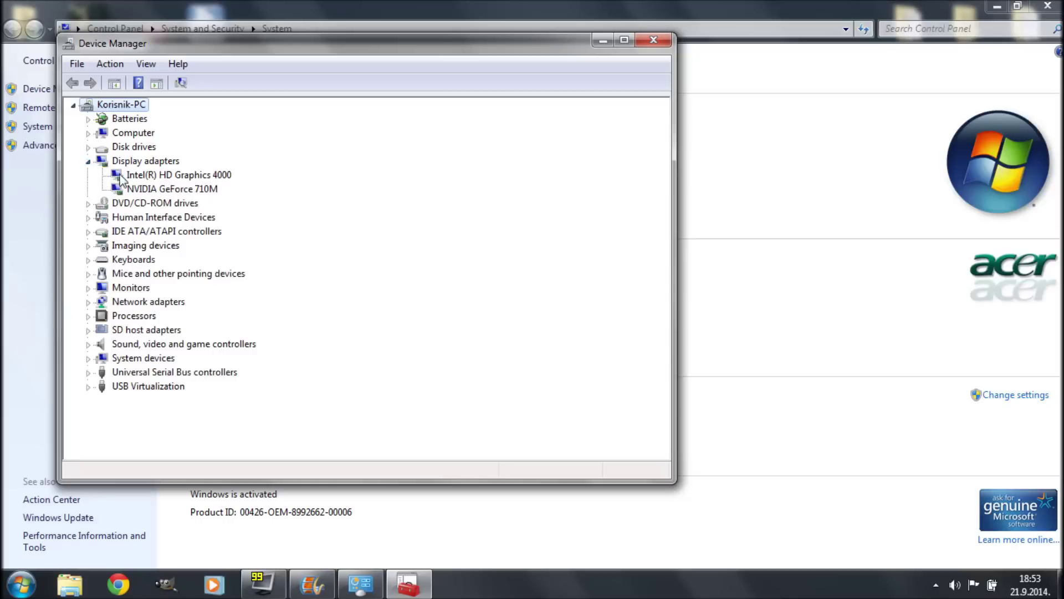
pyautogui.doubleClick(155, 176)
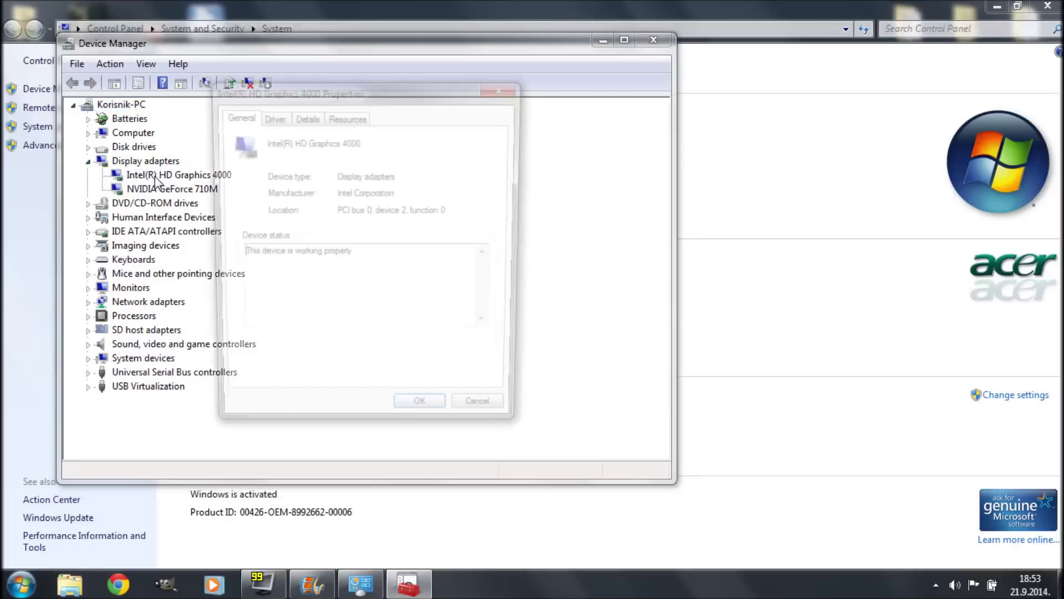
pyautogui.click(272, 116)
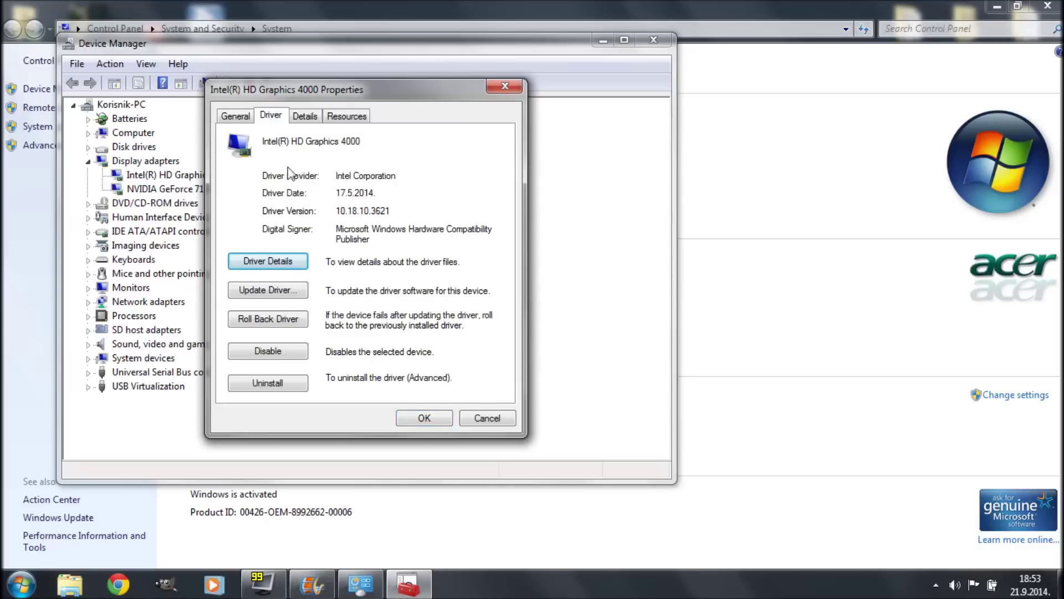
# Try to uninstall the Intel(R) HD Graphics 4000 device, and close Device Manager and the System window.
pyautogui.click(289, 388)
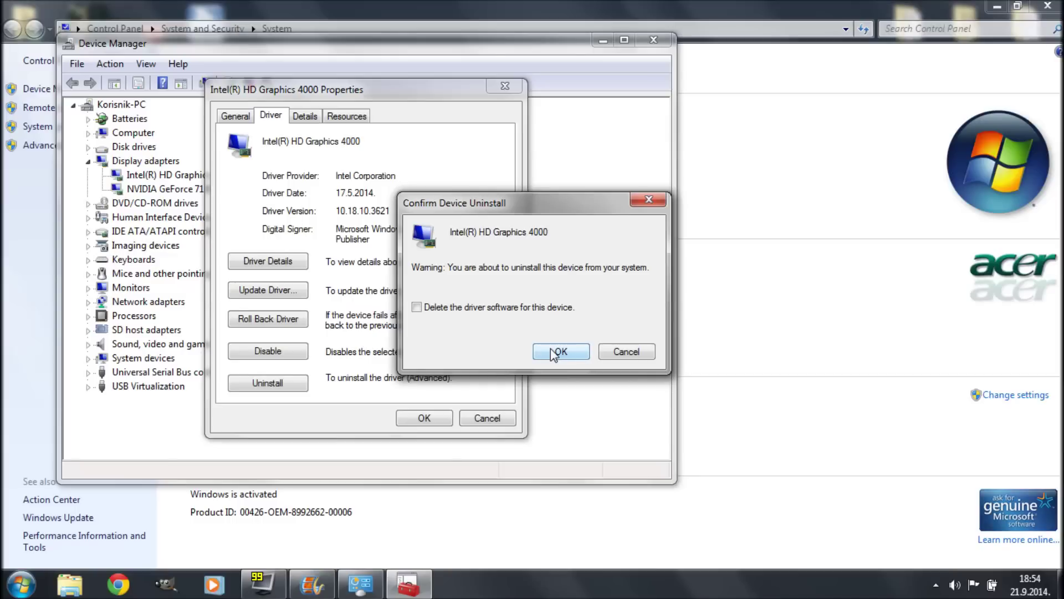
pyautogui.click(625, 354)
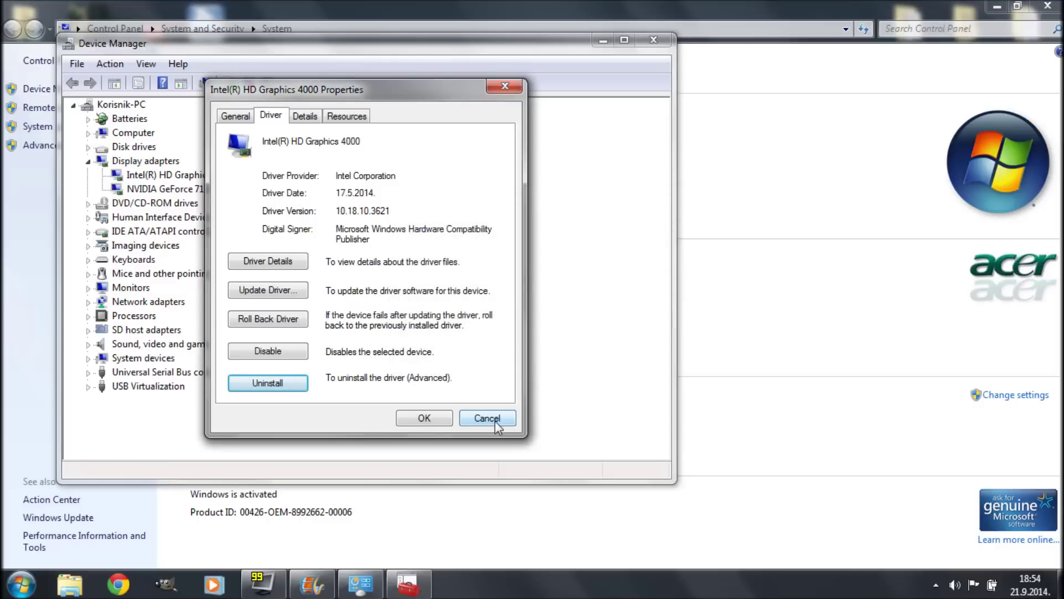
pyautogui.click(487, 418)
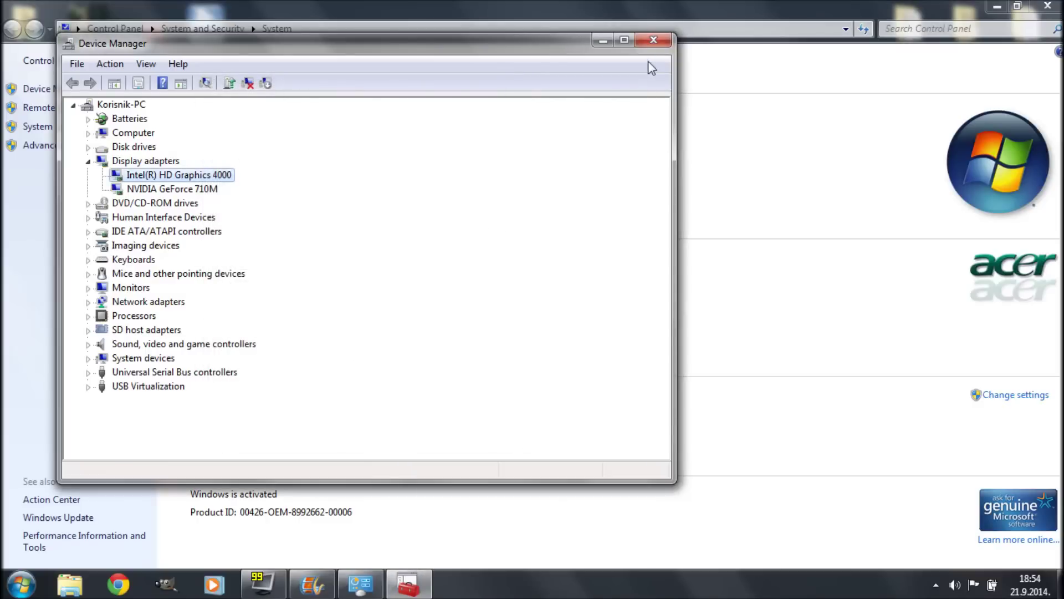
pyautogui.click(653, 41)
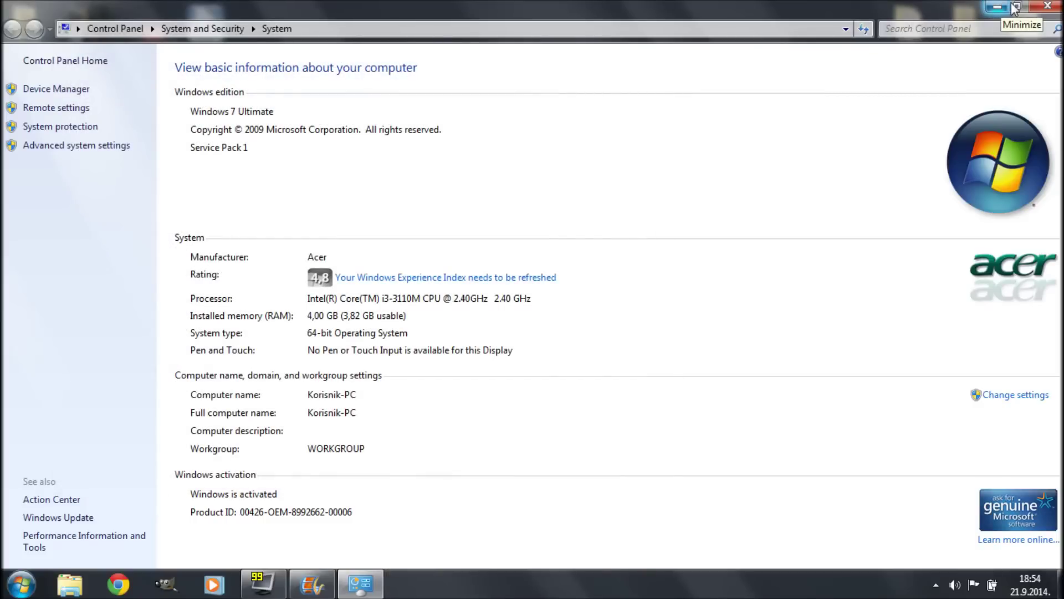
pyautogui.click(1048, 6)
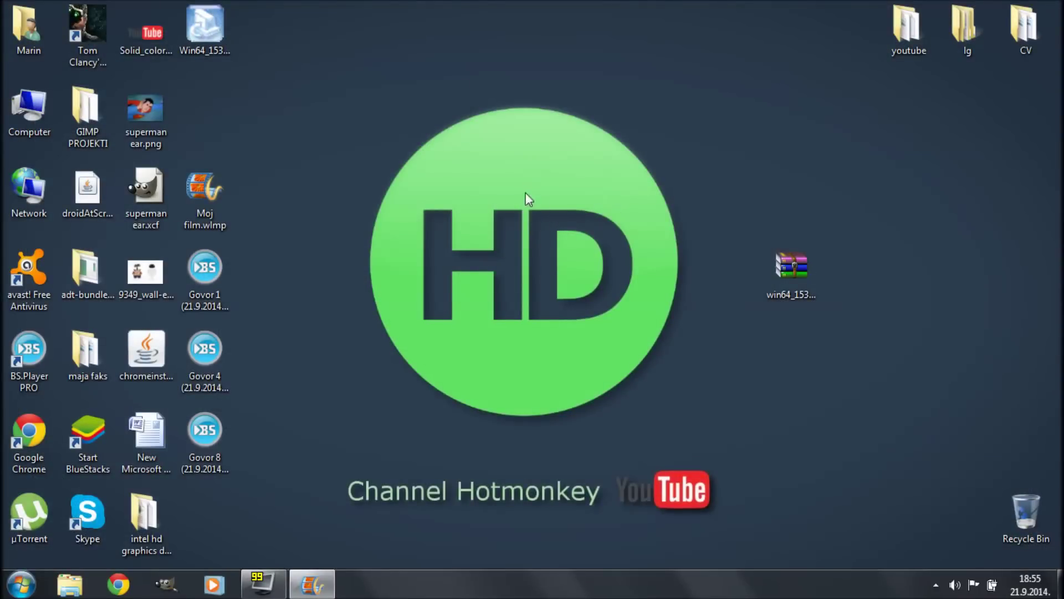
# Create a new folder named "intel hd" on the desktop beside the win64_153322.zip archive.
pyautogui.click(794, 276)
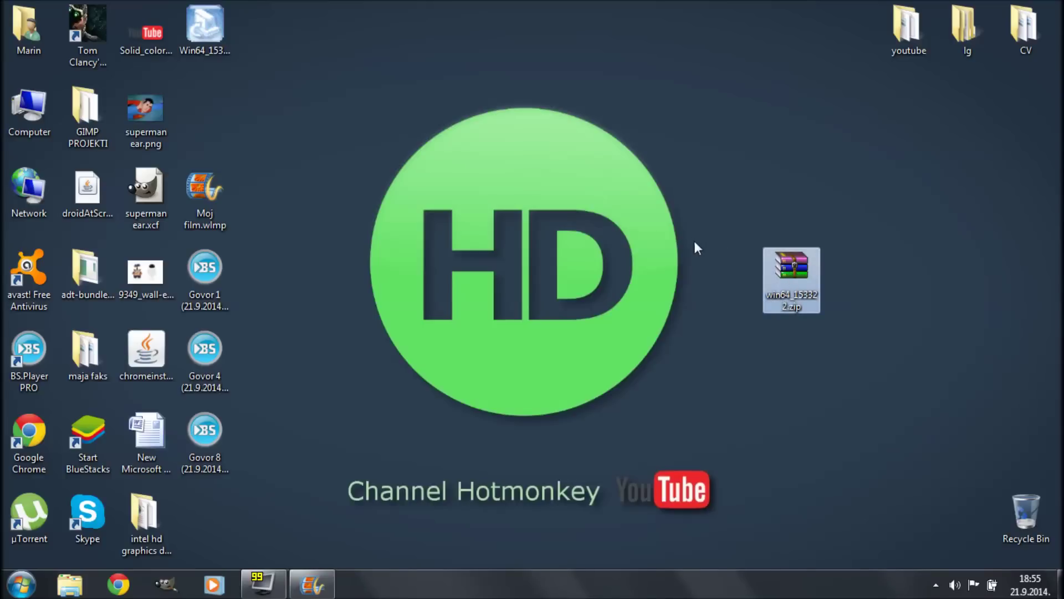
pyautogui.click(882, 274)
pyautogui.rightClick(883, 270)
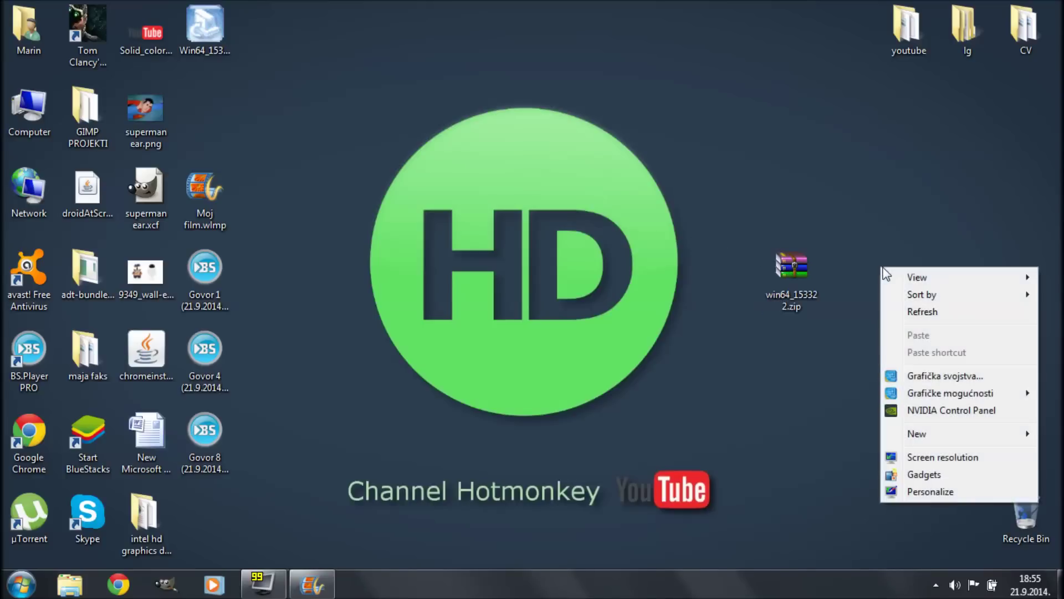
pyautogui.moveTo(931, 441)
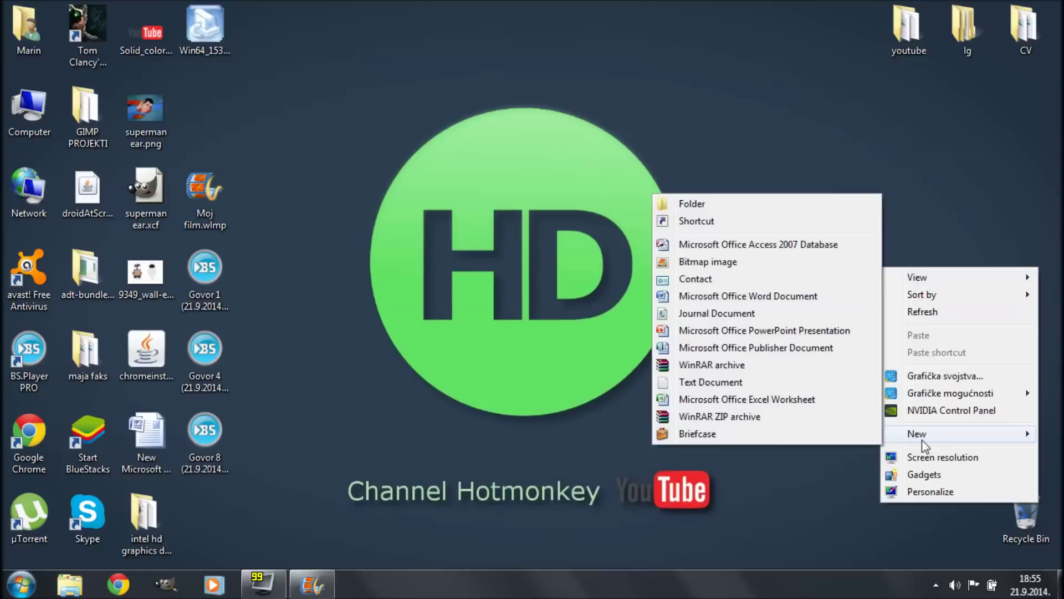
pyautogui.click(692, 209)
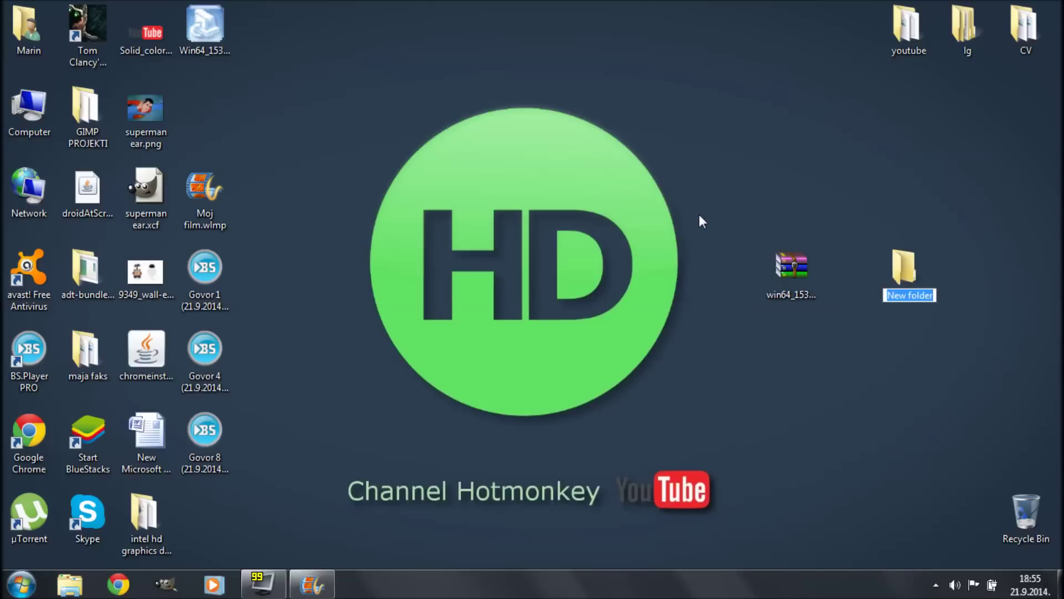
pyautogui.write('intel')
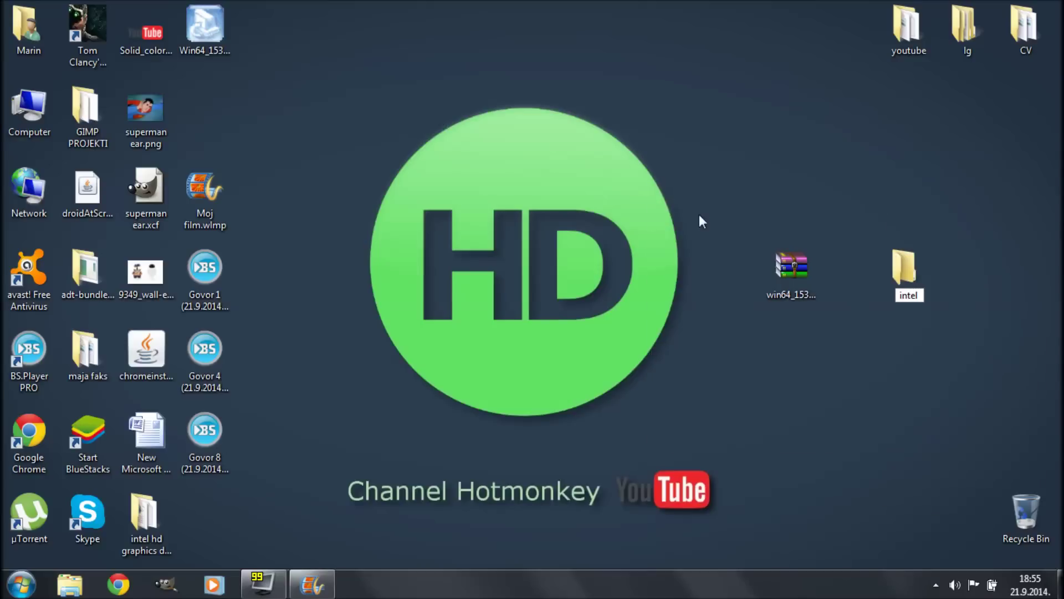
pyautogui.write(' hd')
pyautogui.press('Return')
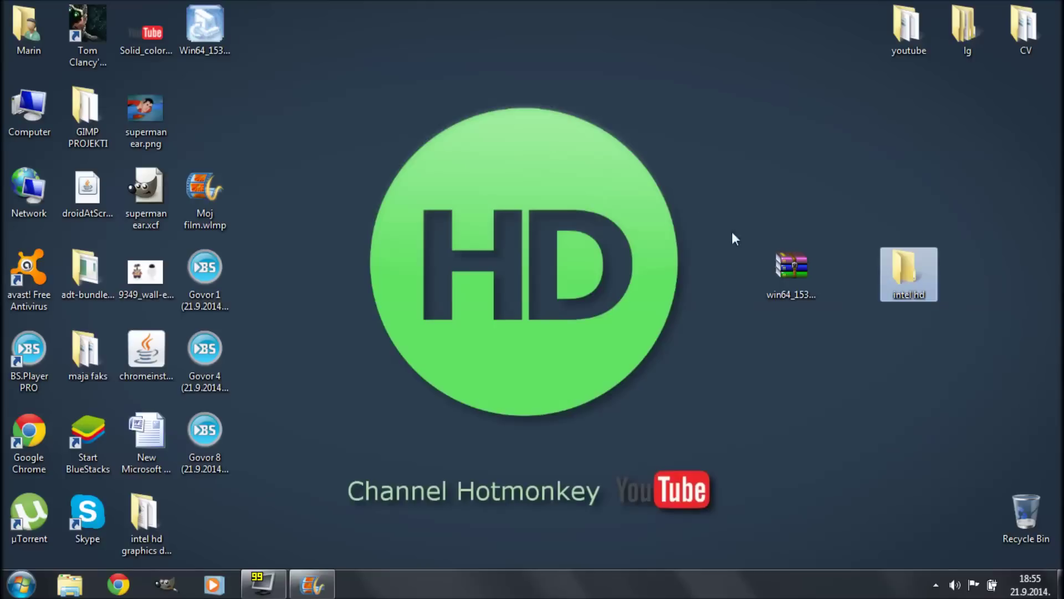
# Extract all files and folders of win64_153322.zip into the desktop folder "intel hd" and close the archive.
pyautogui.doubleClick(791, 269)
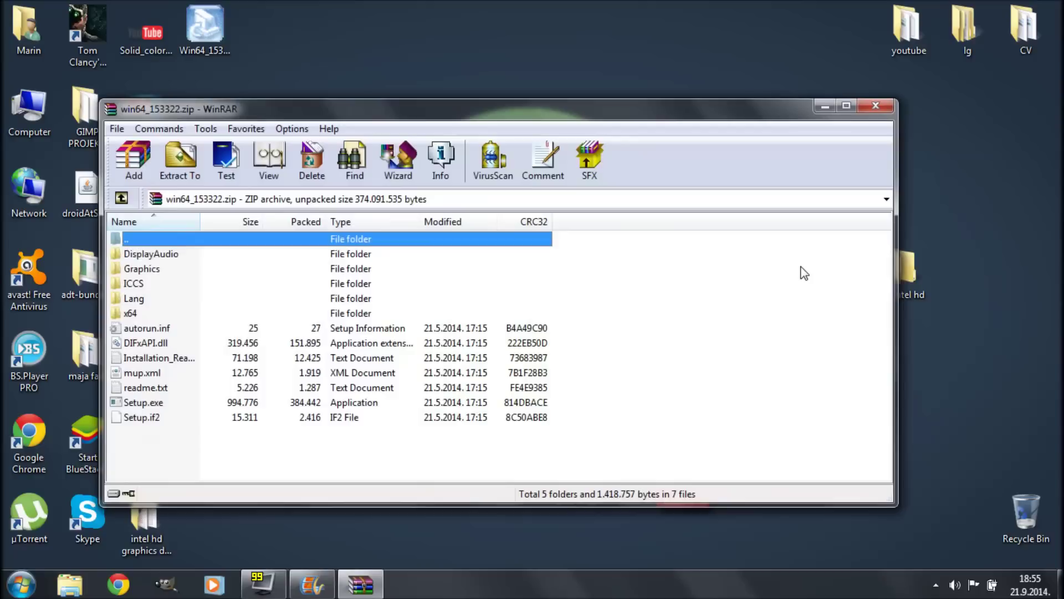
pyautogui.moveTo(188, 454); pyautogui.dragTo(148, 251)
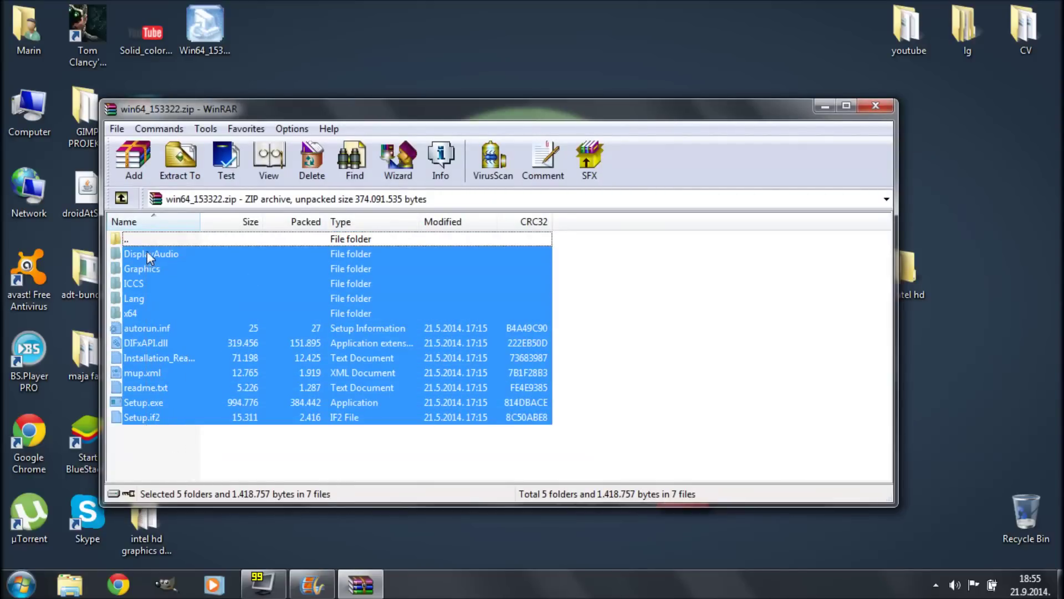
pyautogui.click(183, 182)
pyautogui.click(546, 380)
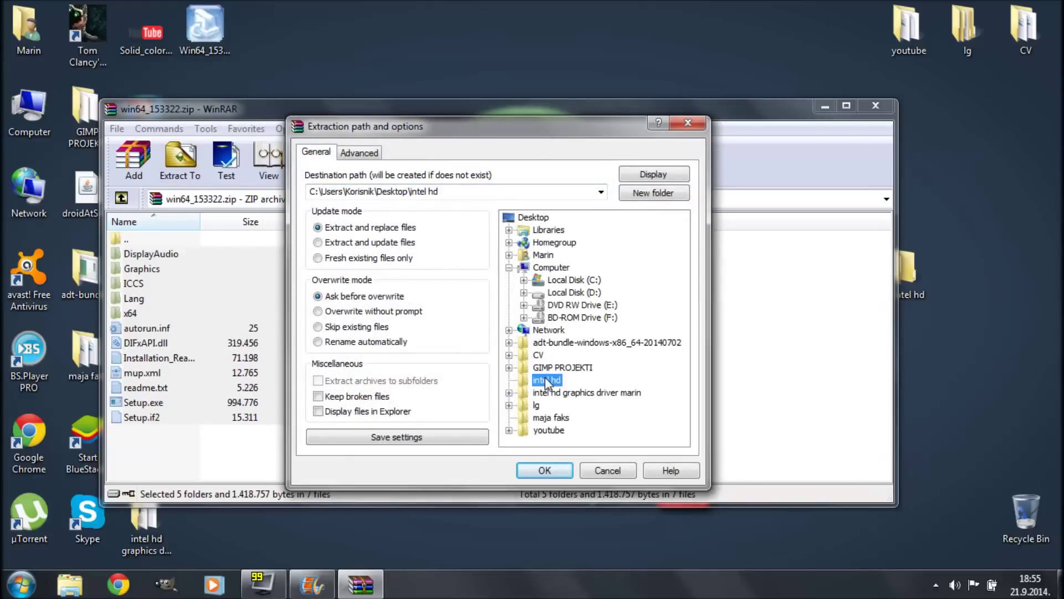
pyautogui.click(545, 471)
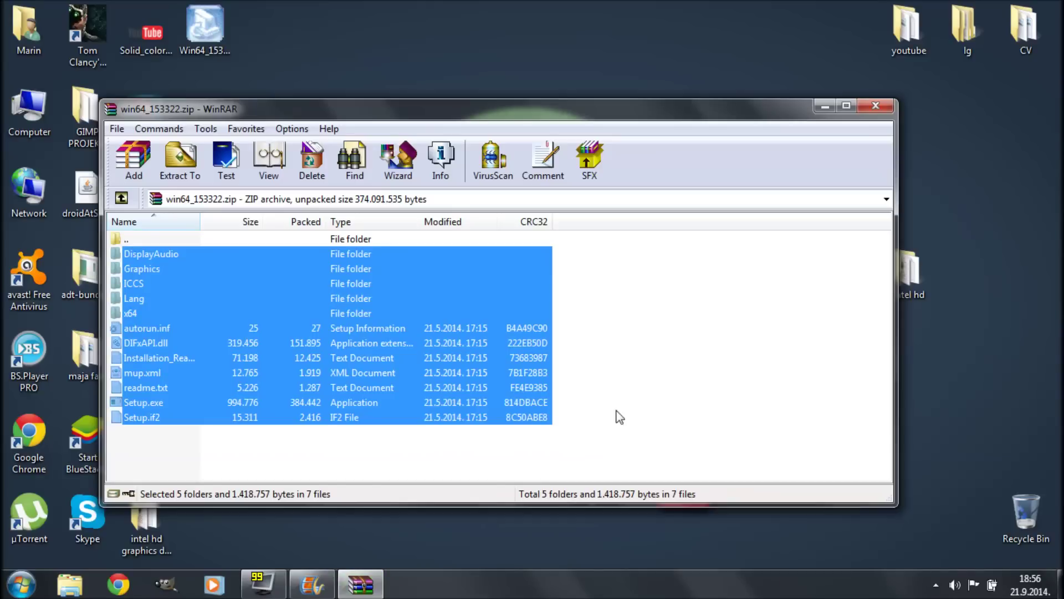
pyautogui.click(876, 106)
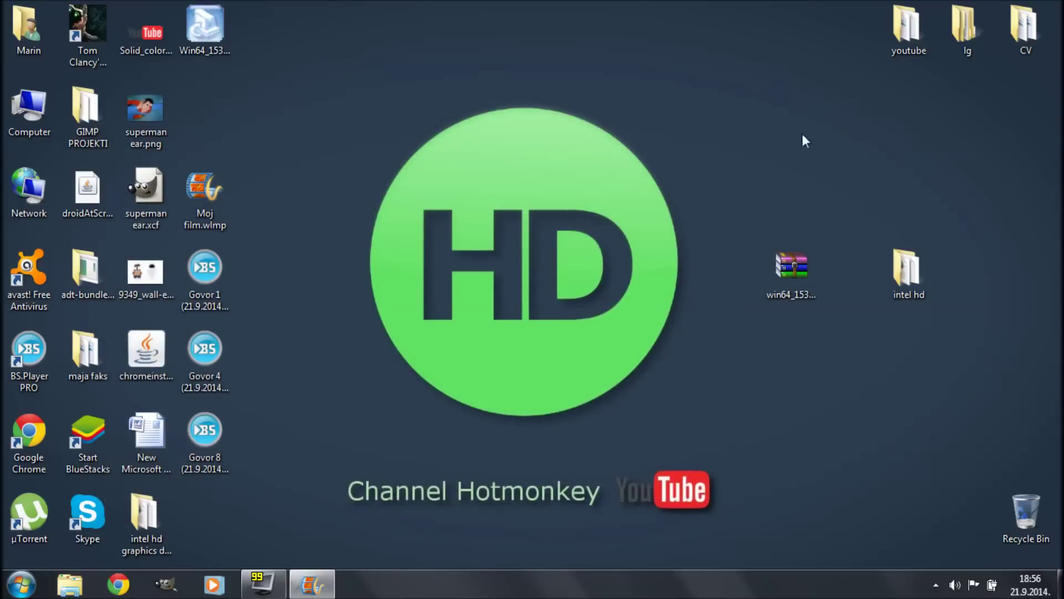
# Open Device Manager from the computer's system properties and display the driver information of the Intel(R) HD Graphics 4000 adapter.
pyautogui.click(21, 583)
pyautogui.rightClick(275, 314)
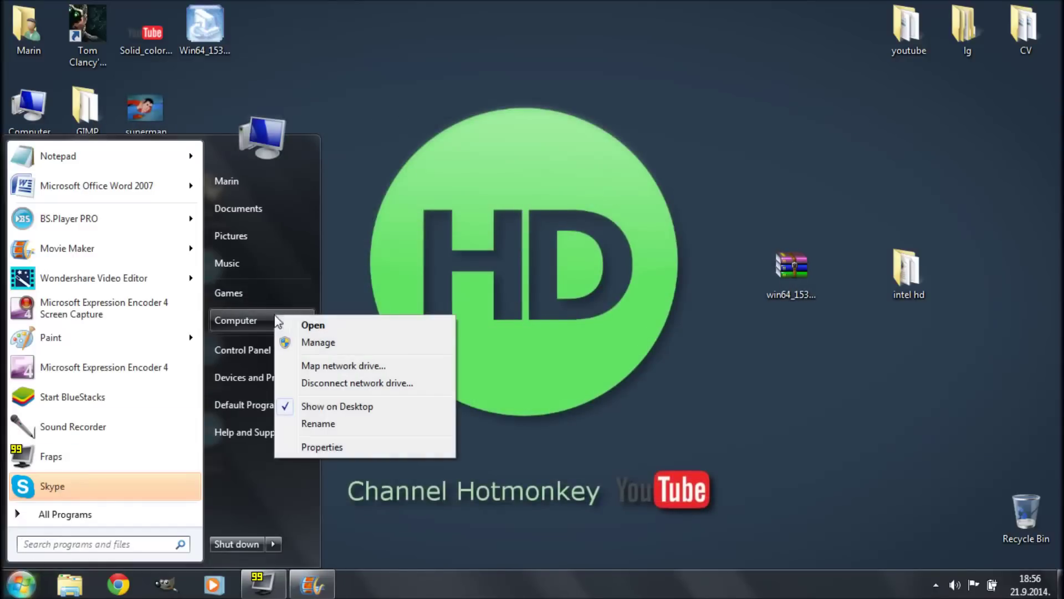
pyautogui.click(338, 447)
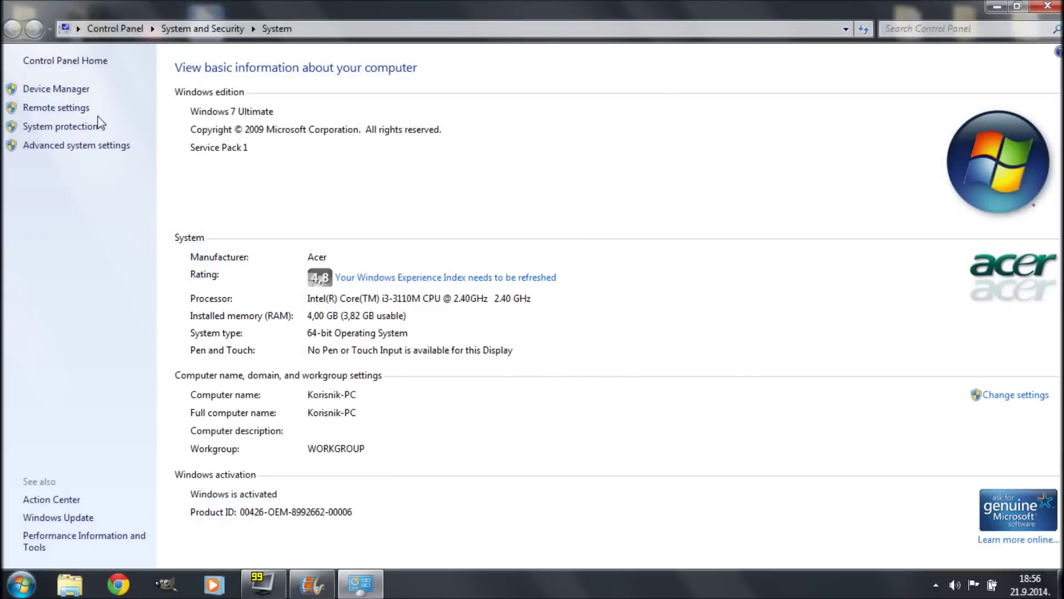
pyautogui.click(80, 90)
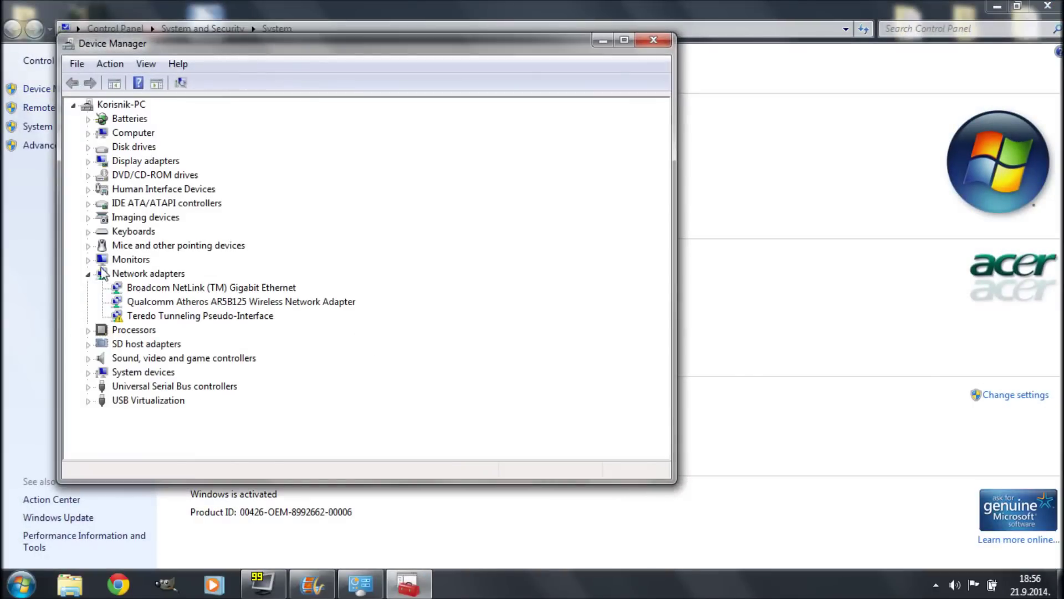
pyautogui.click(88, 162)
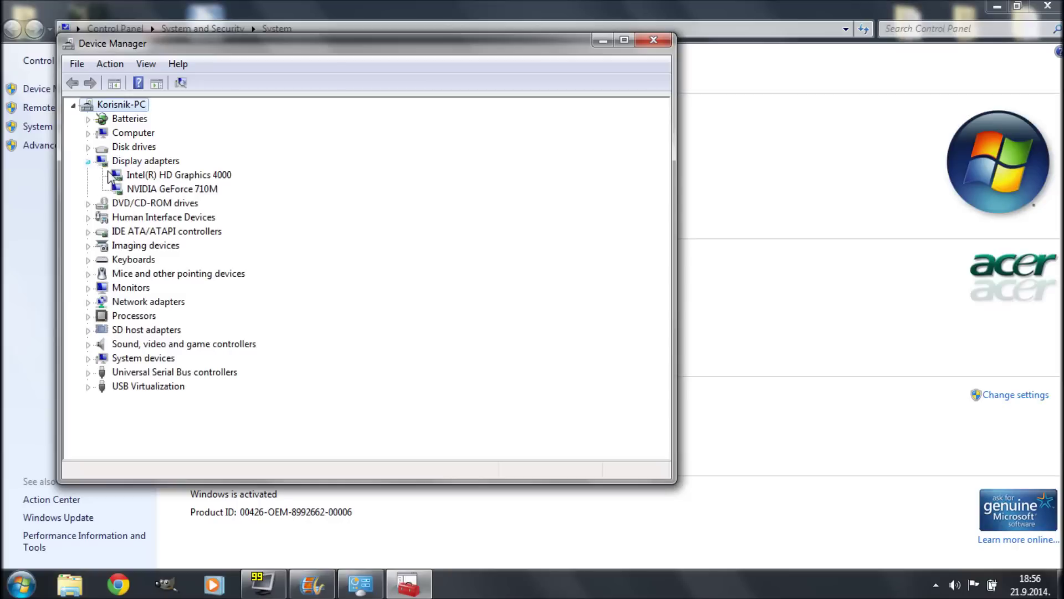
pyautogui.doubleClick(149, 176)
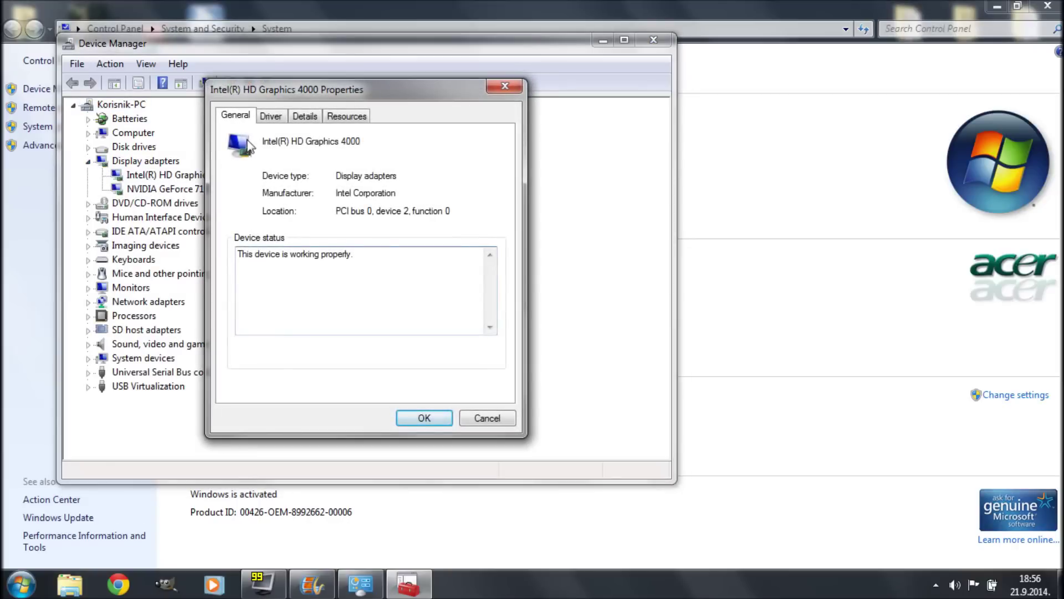
pyautogui.click(266, 117)
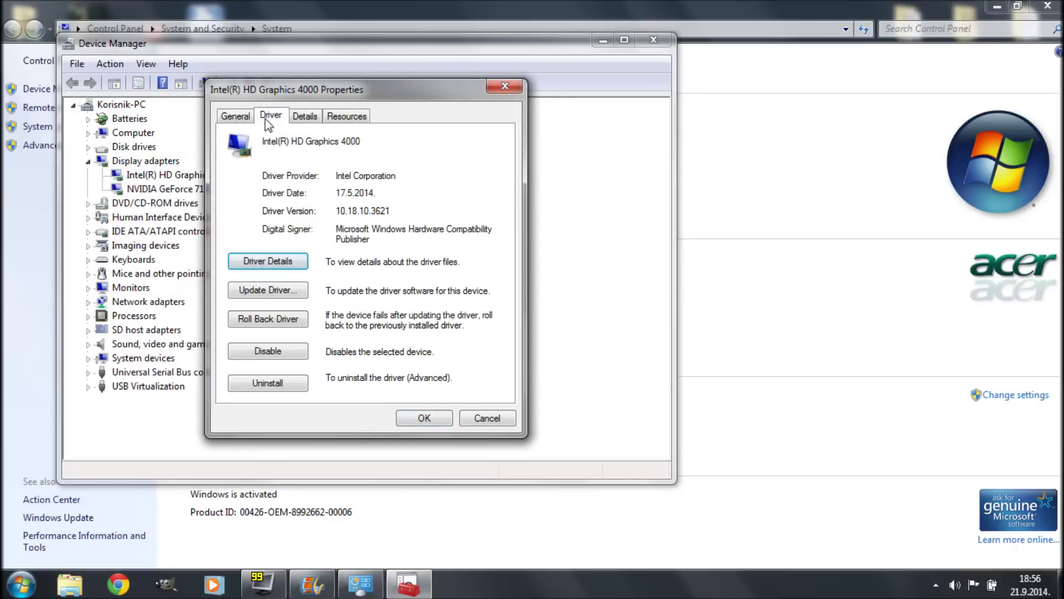
# Start a manual driver update for the Intel(R) HD Graphics 4000 and choose the desktop folder "intel hd" as the driver location.
pyautogui.click(268, 290)
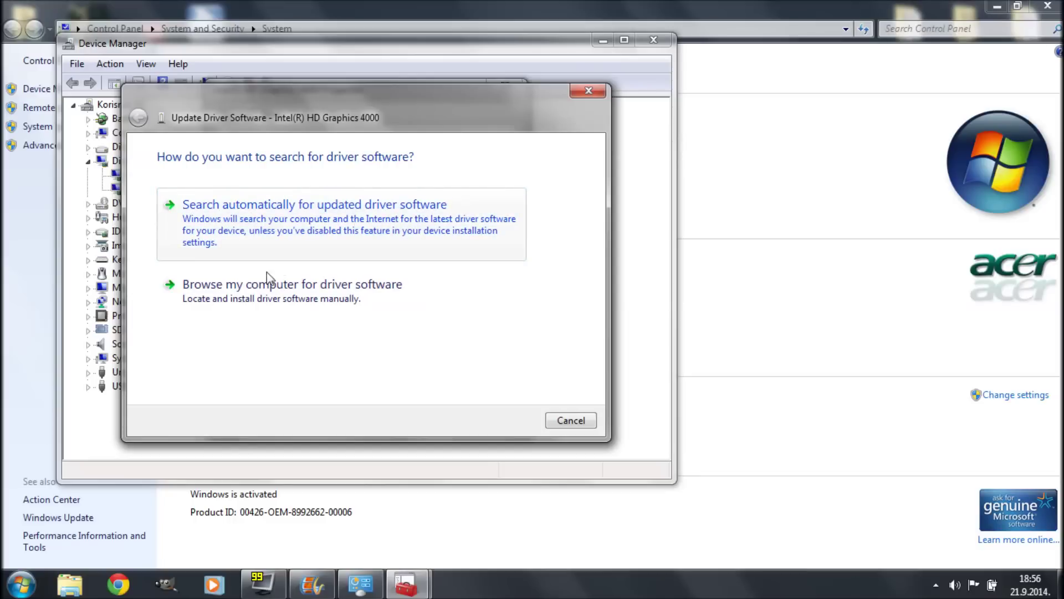
pyautogui.click(250, 298)
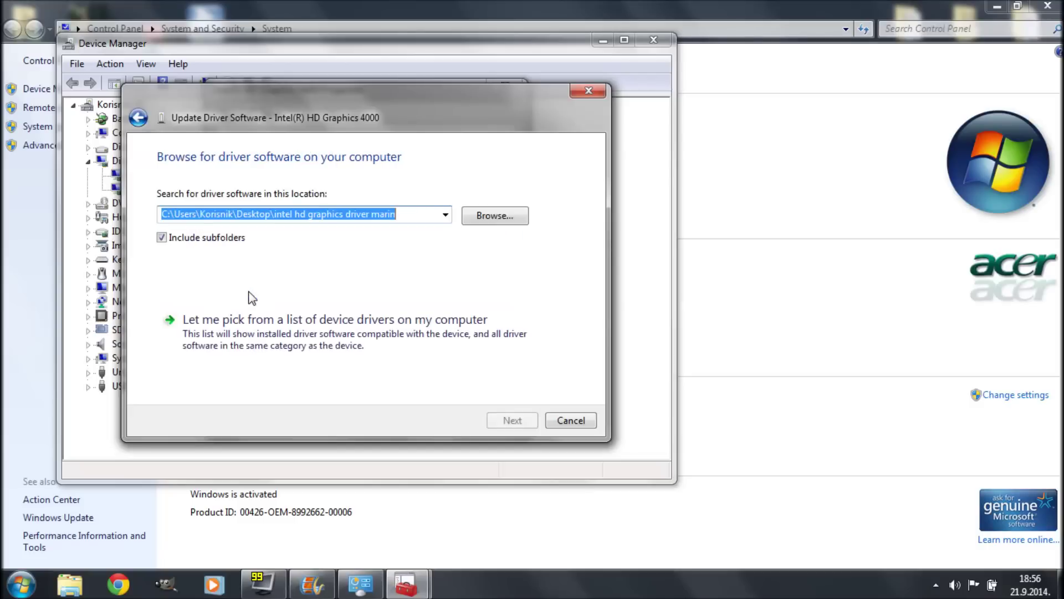
pyautogui.click(499, 219)
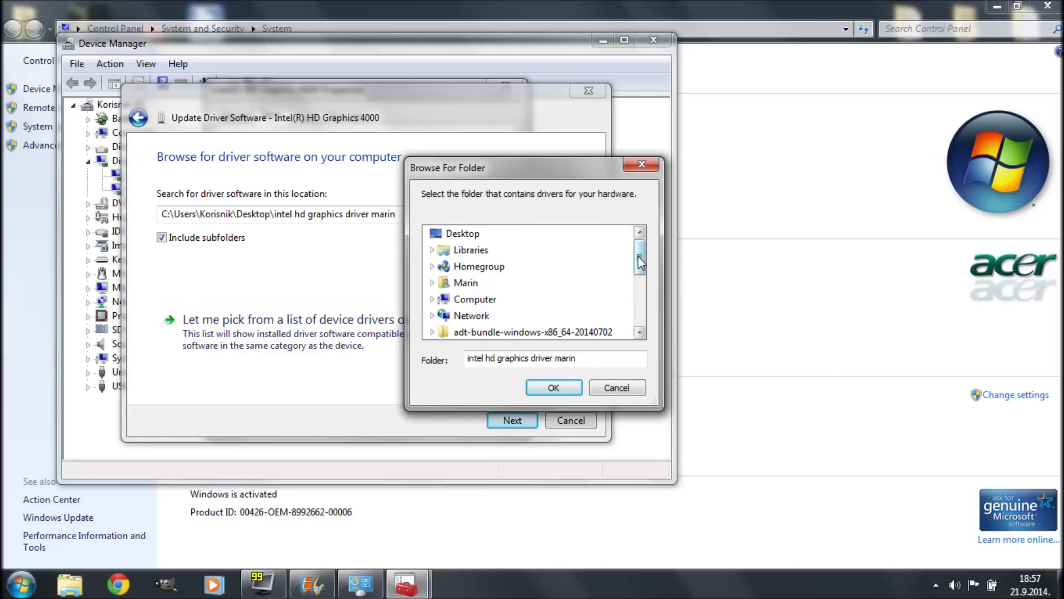
pyautogui.moveTo(640, 263); pyautogui.dragTo(637, 295)
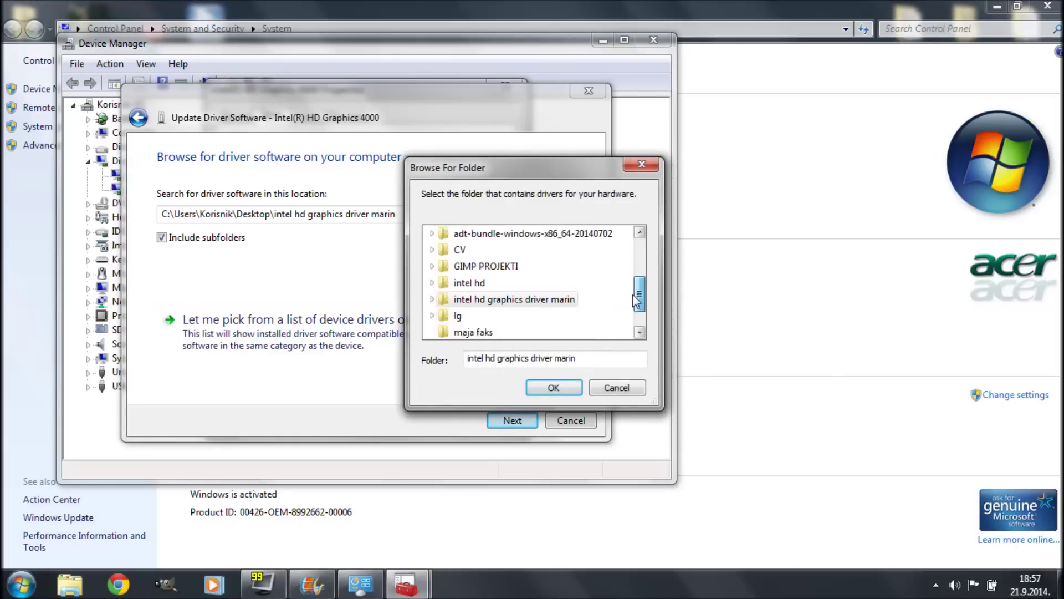
pyautogui.click(475, 284)
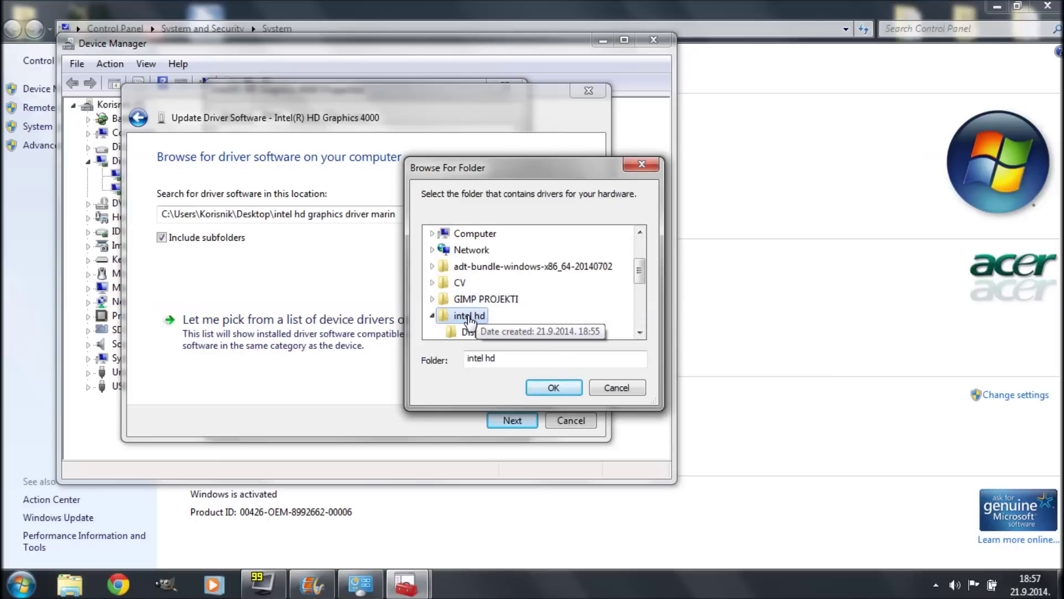
pyautogui.click(558, 383)
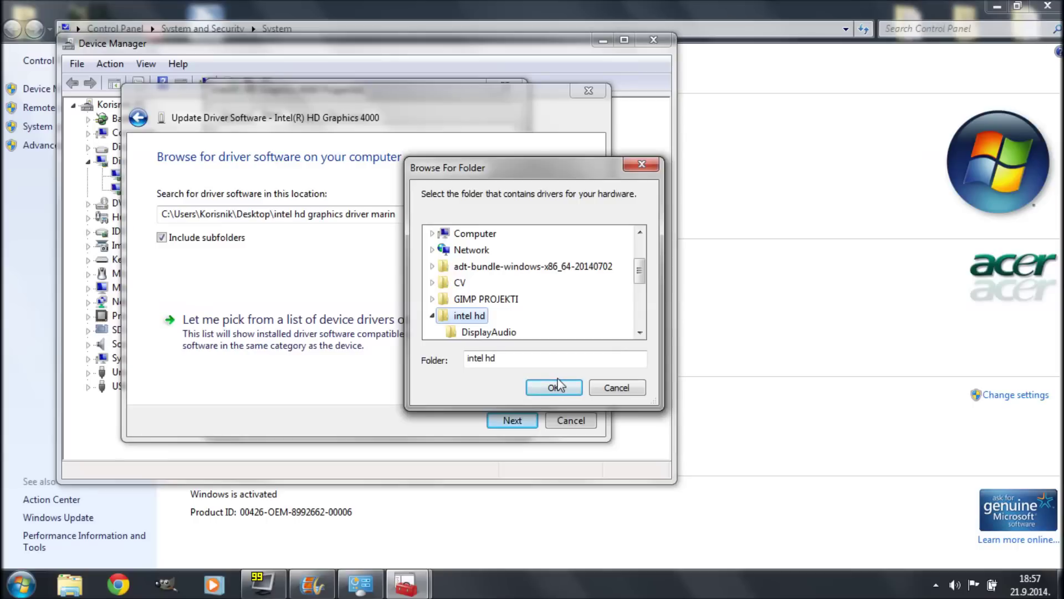